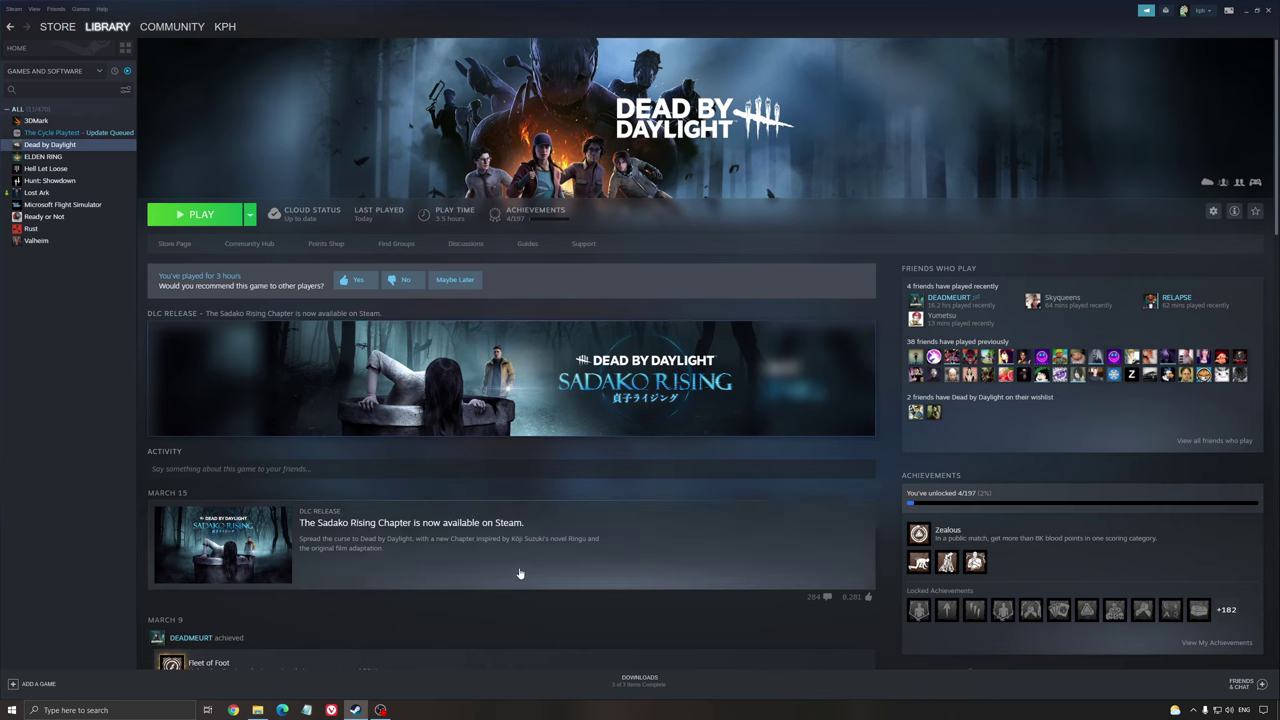
# - Minimize the Steam window showing the Dead by Daylight library page
pyautogui.click(1245, 12)
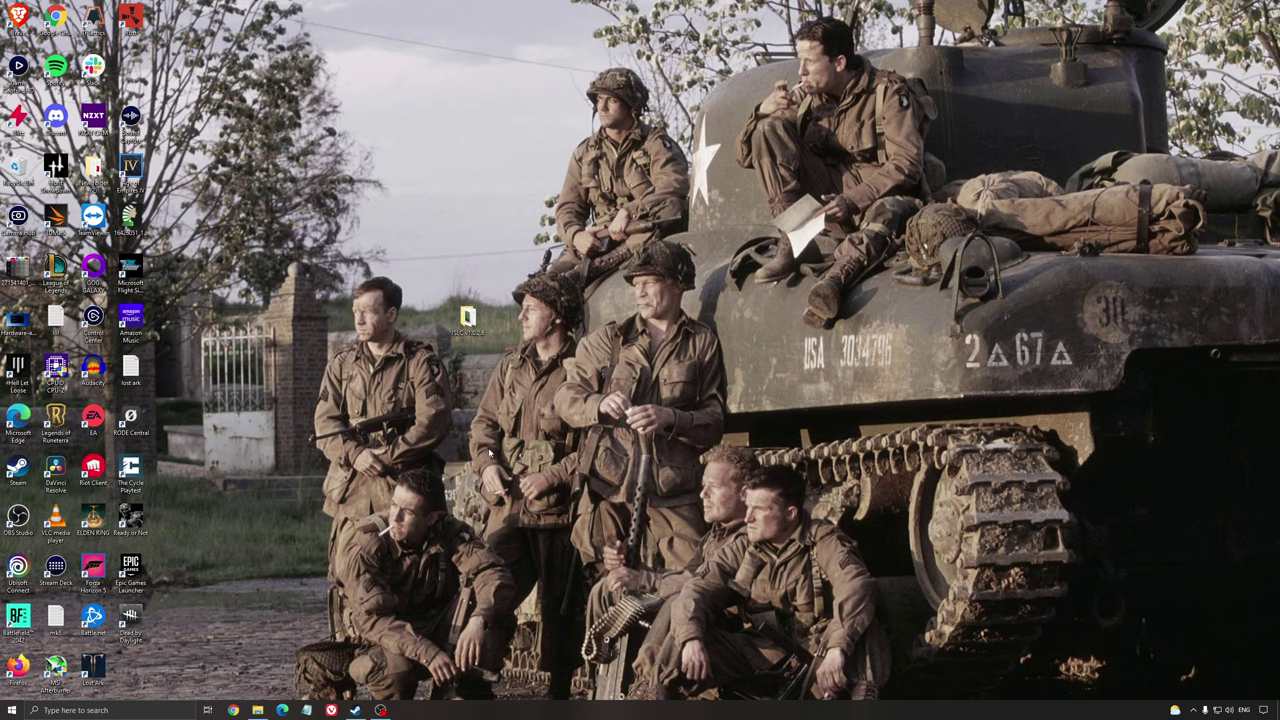
pyautogui.click(111, 712)
pyautogui.write('game mode')
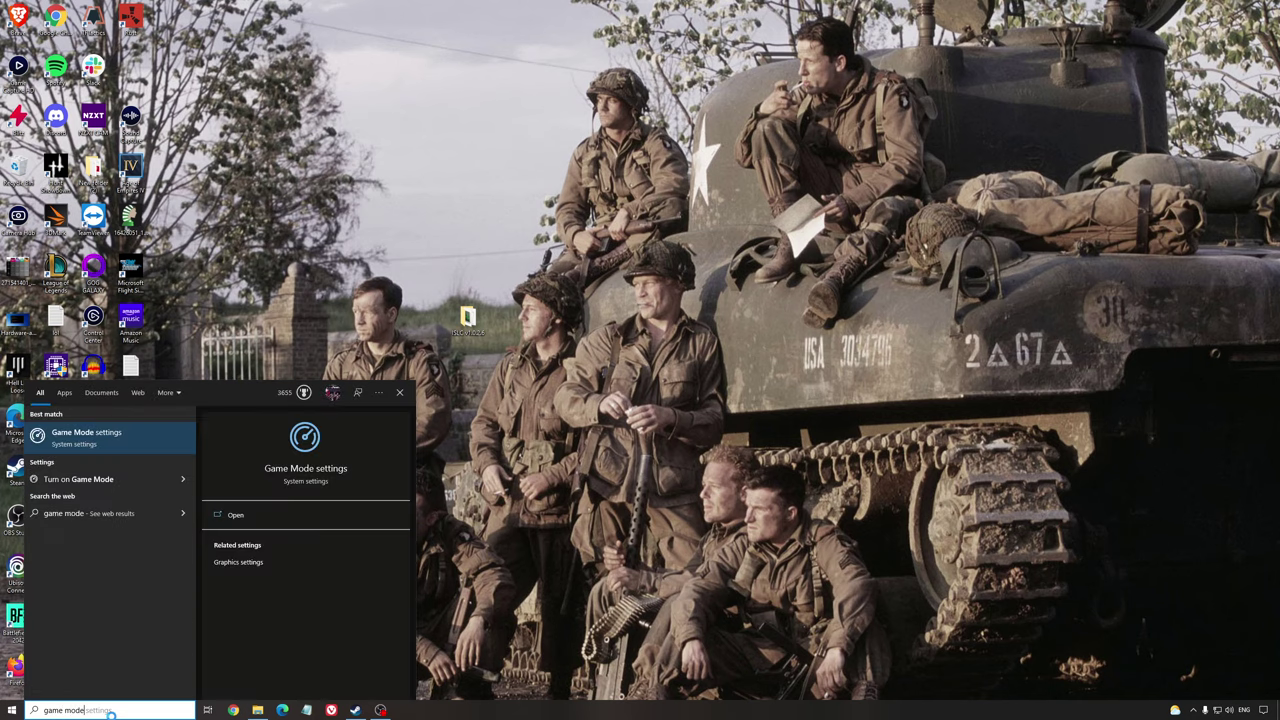
pyautogui.press('Return')
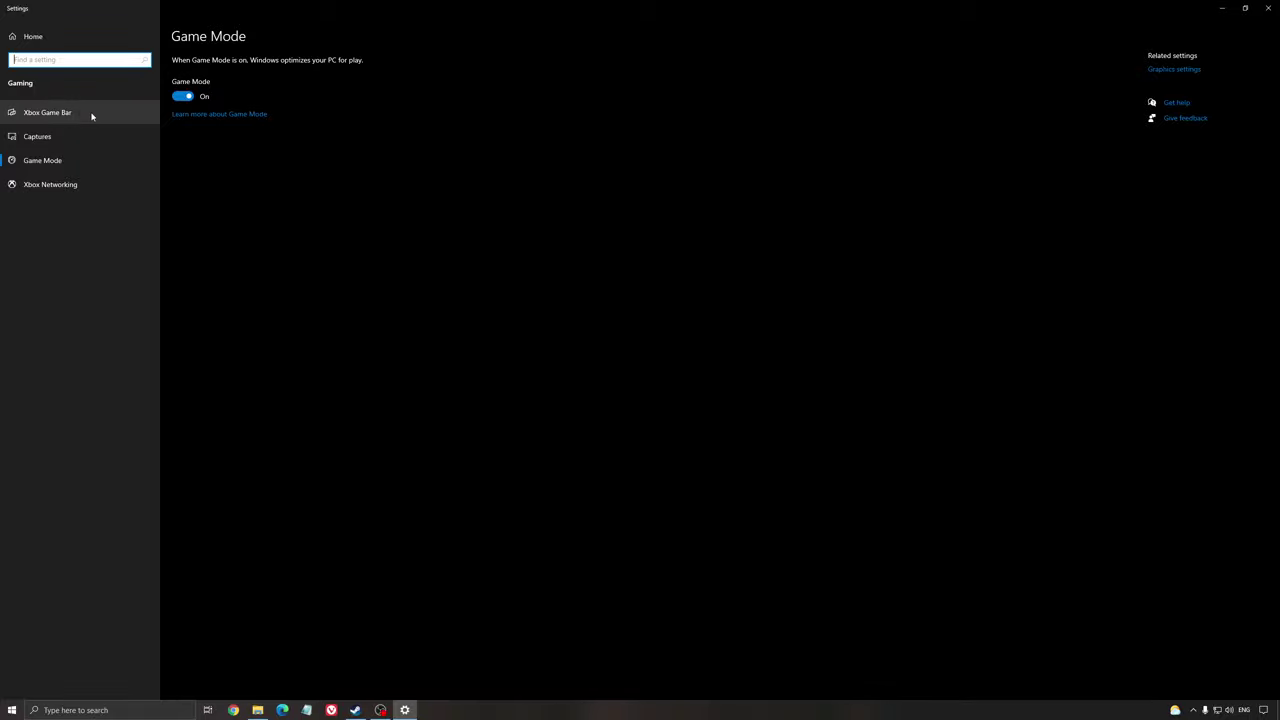
pyautogui.click(140, 117)
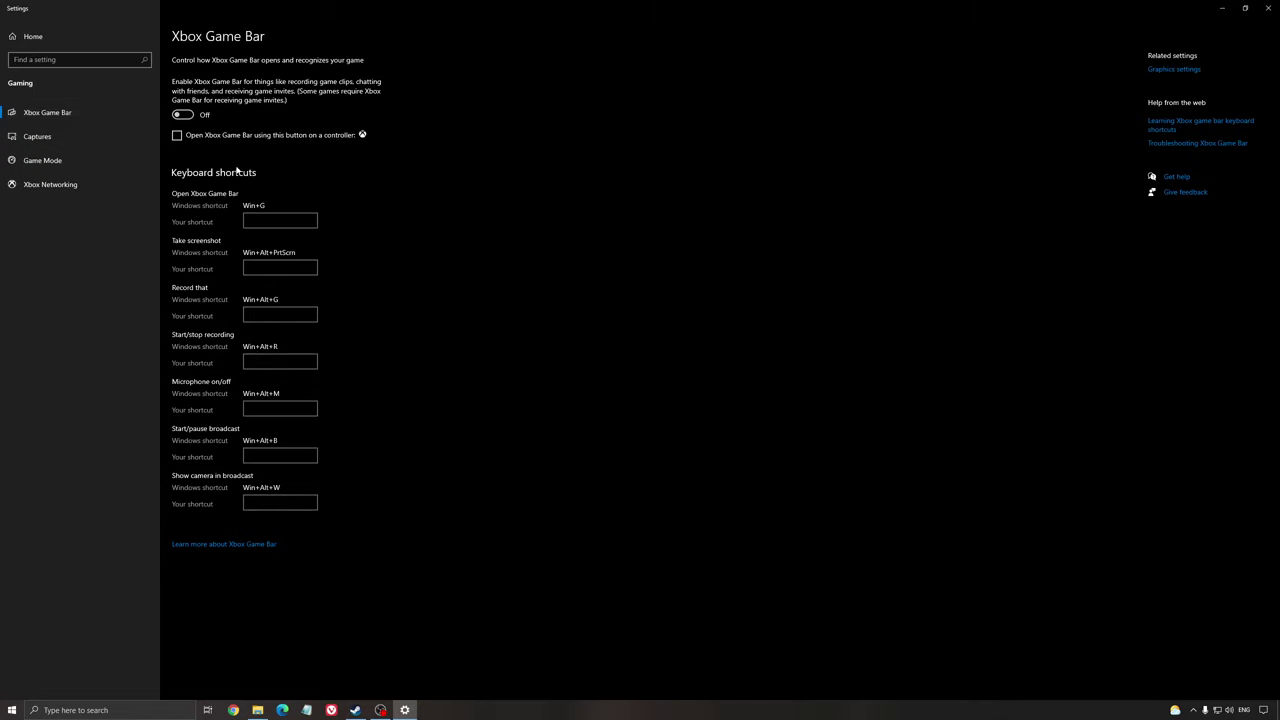
pyautogui.click(64, 140)
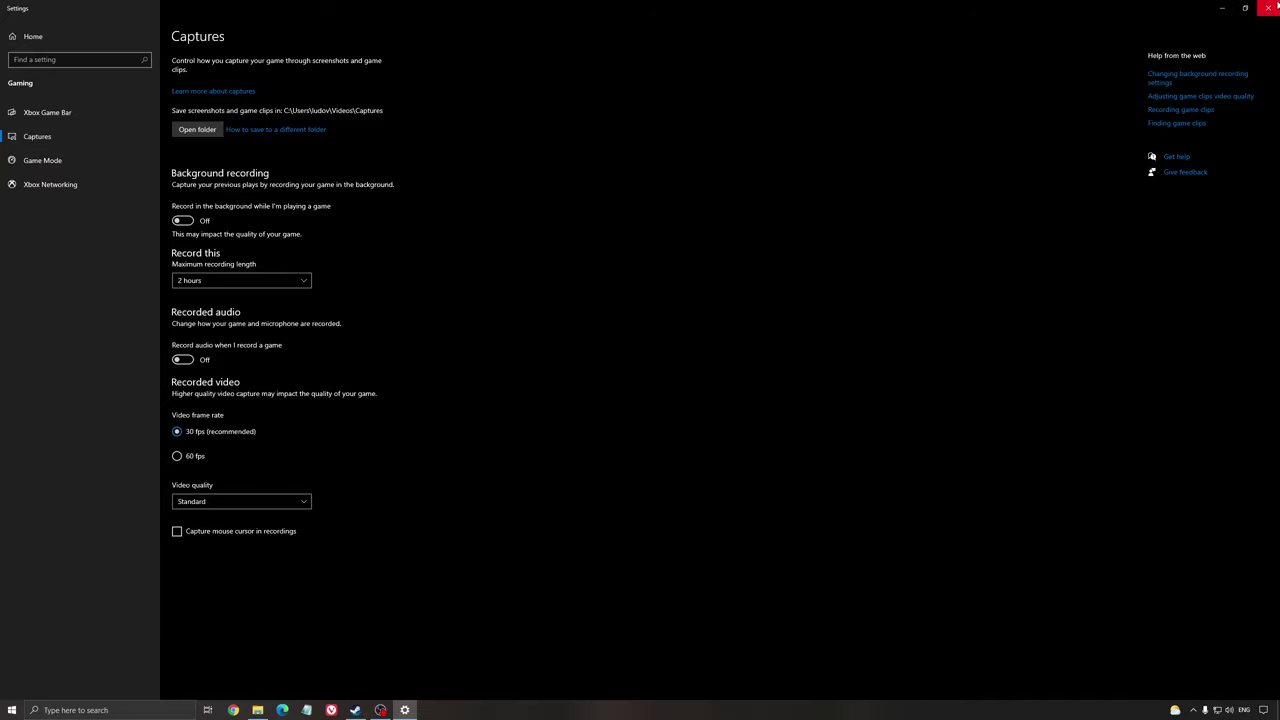
pyautogui.click(1268, 8)
pyautogui.doubleClick(468, 314)
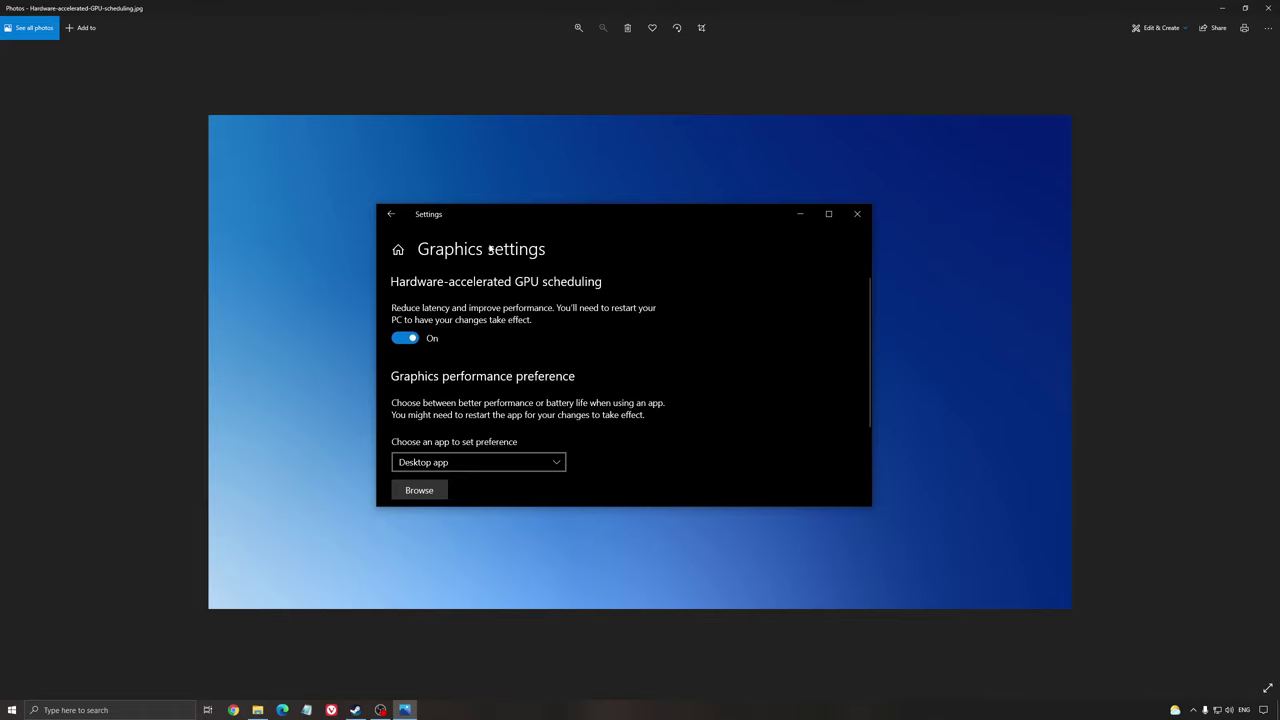
pyautogui.click(1270, 6)
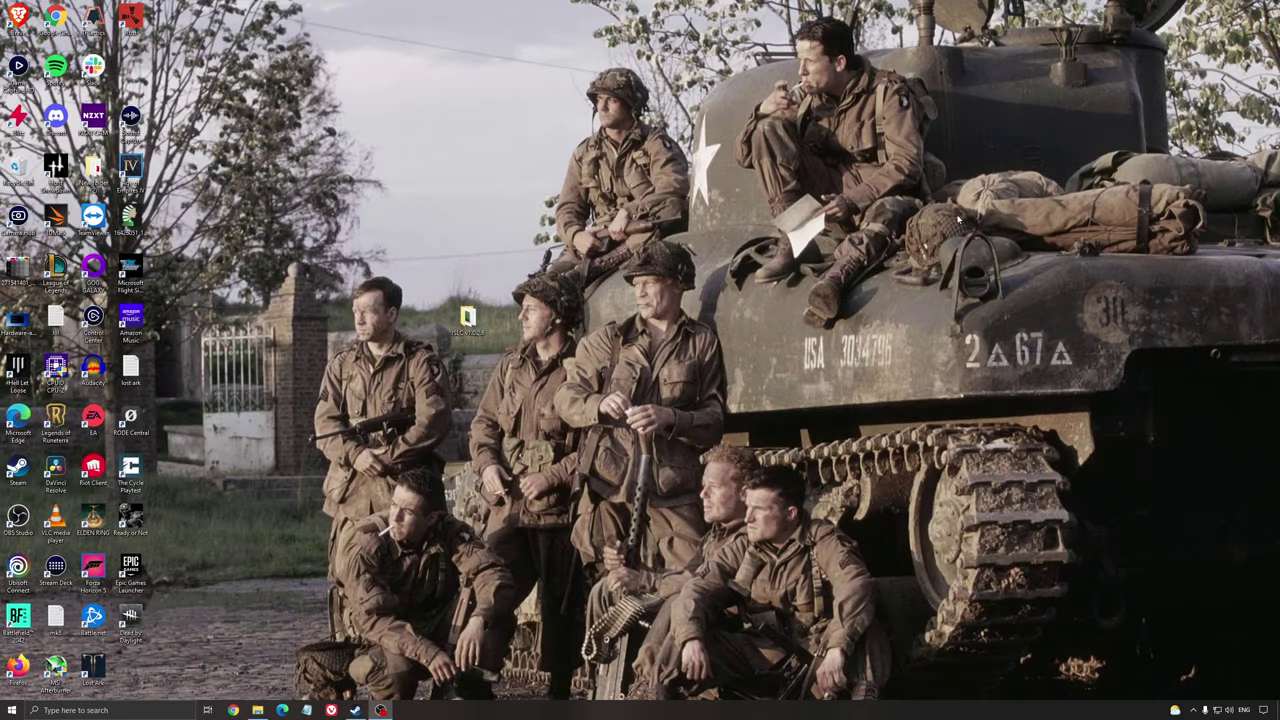
pyautogui.click(1193, 710)
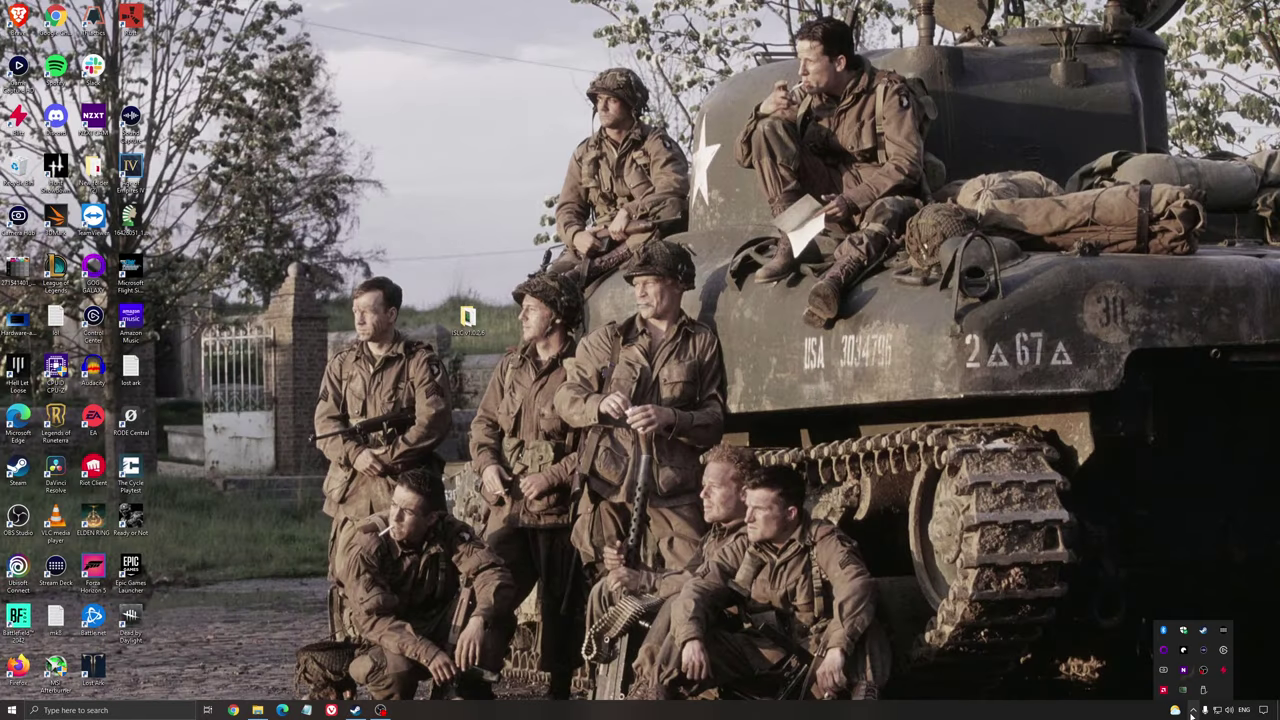
pyautogui.click(1163, 690)
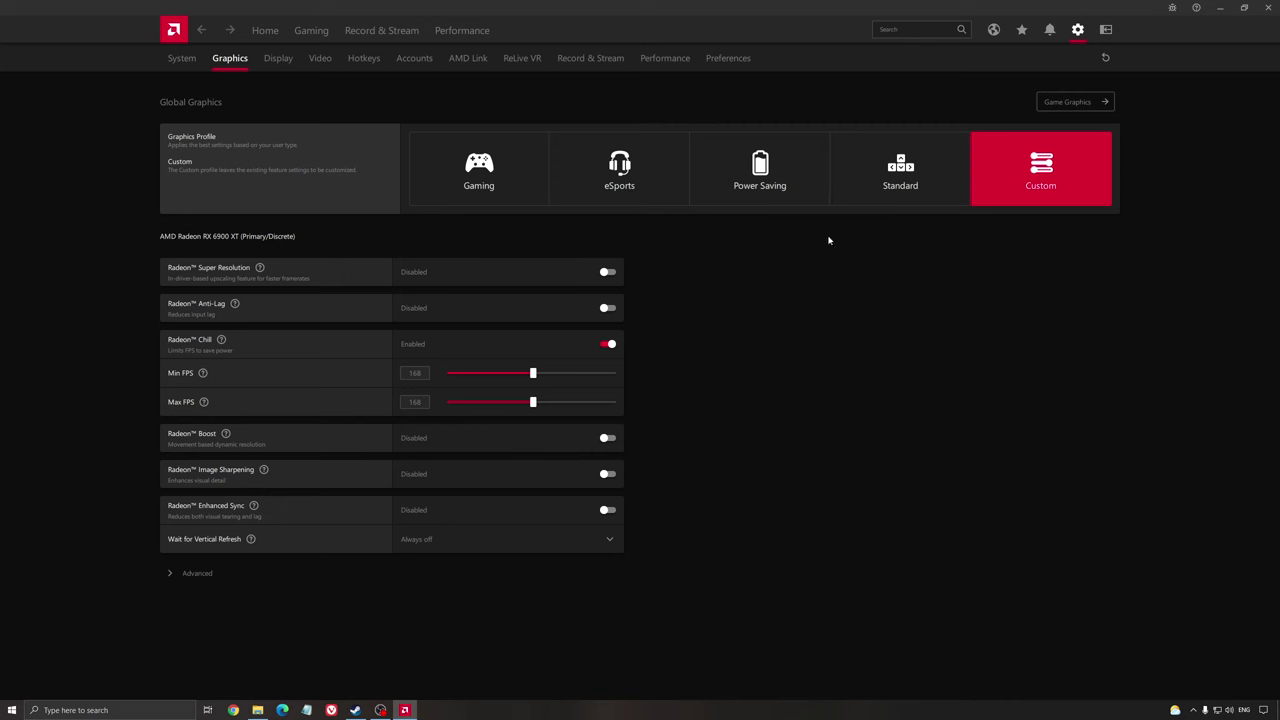
pyautogui.click(1268, 7)
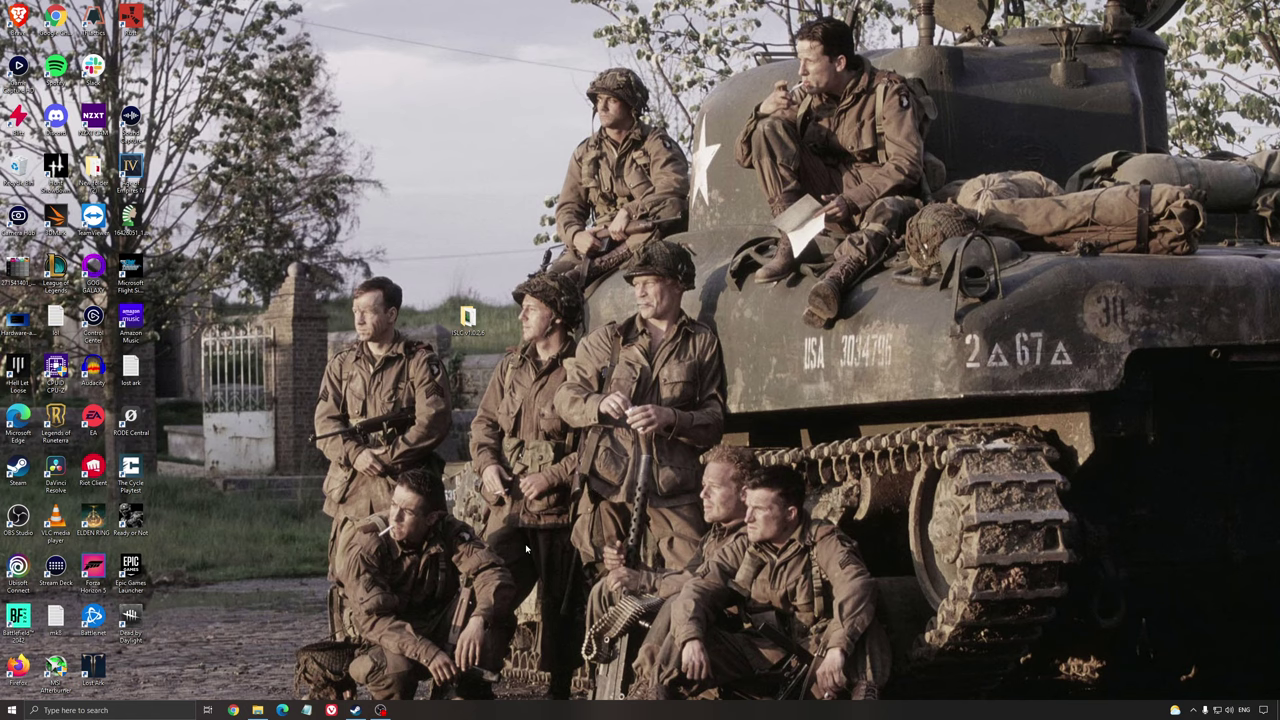
pyautogui.doubleClick(467, 318)
pyautogui.click(1190, 710)
pyautogui.click(1183, 690)
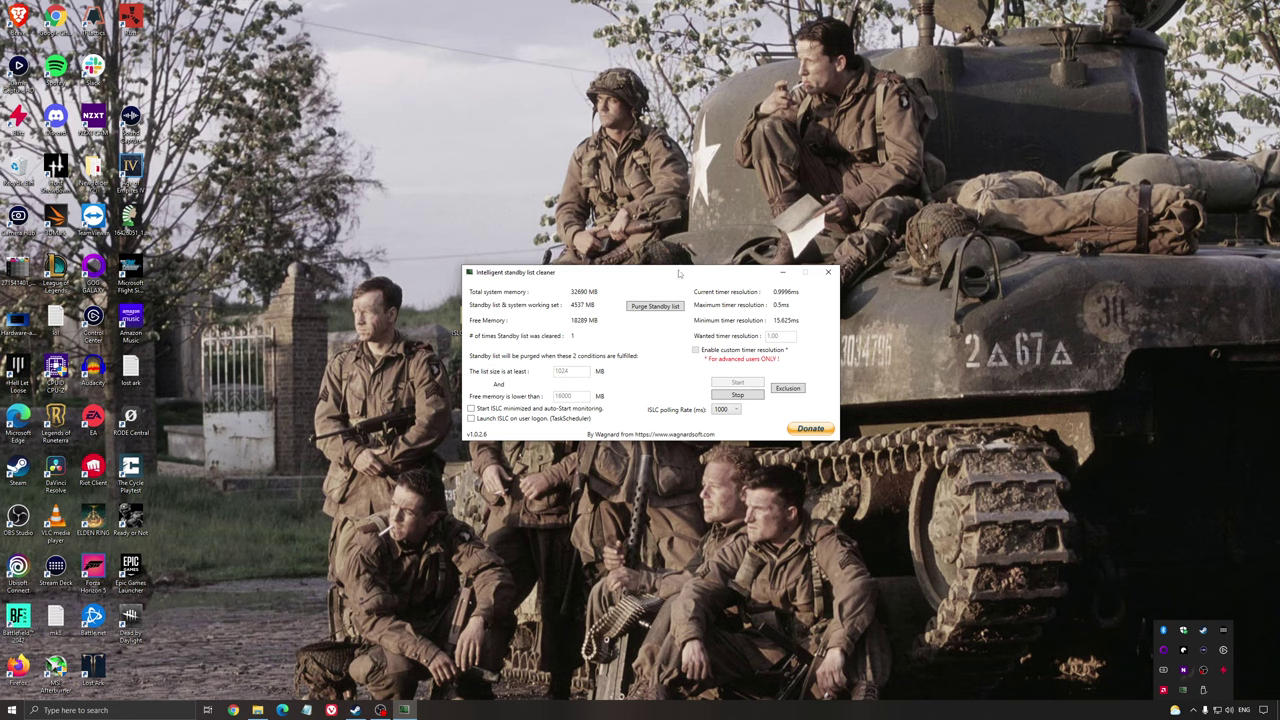
pyautogui.moveTo(675, 270); pyautogui.dragTo(640, 234)
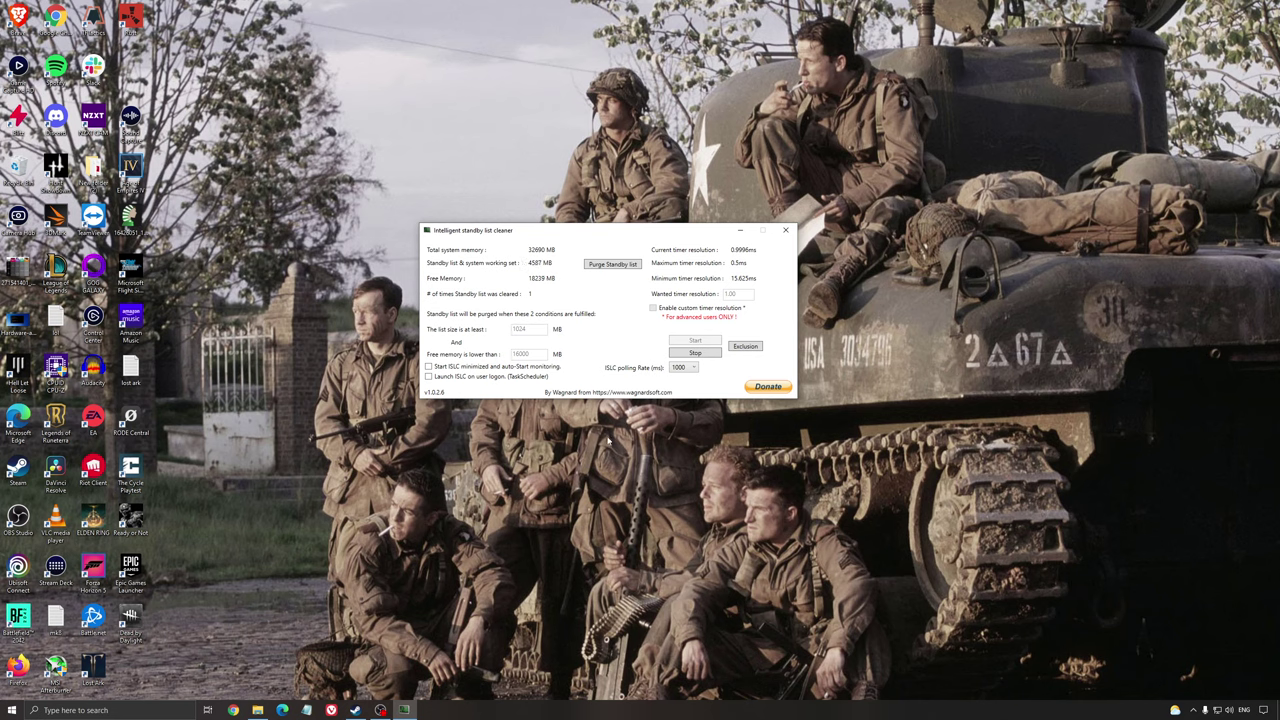
pyautogui.moveTo(581, 237); pyautogui.dragTo(599, 264)
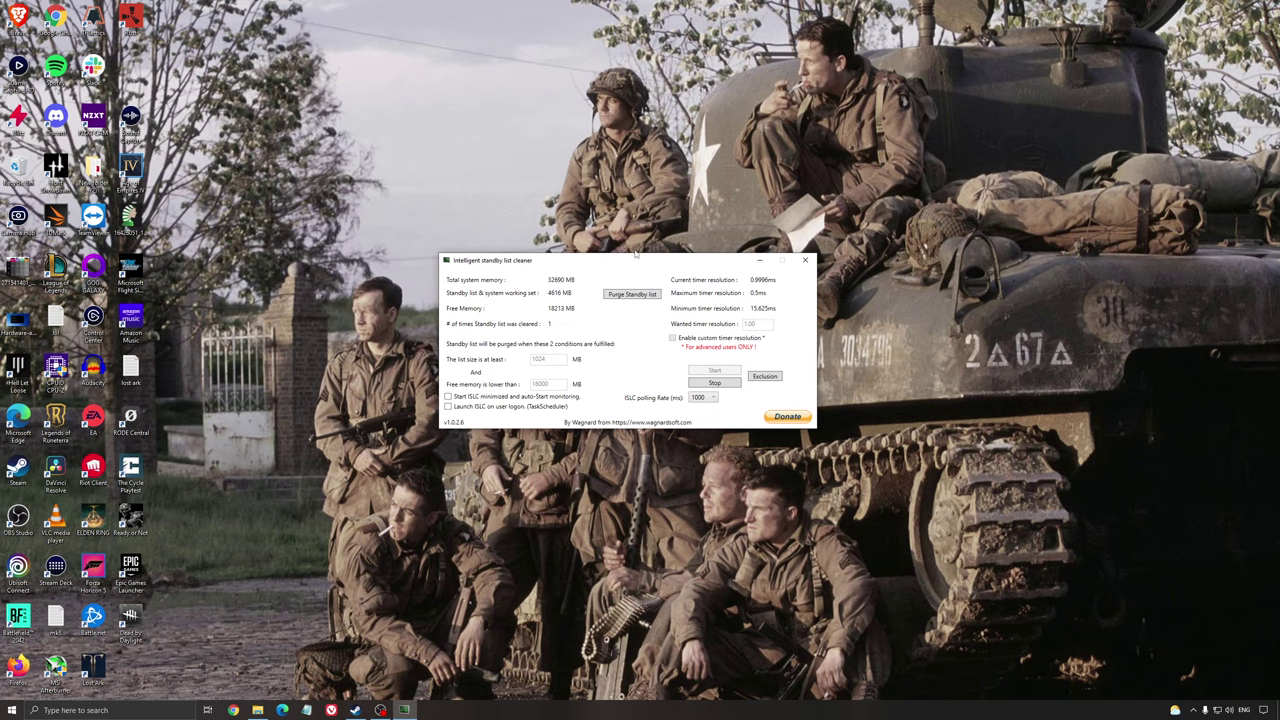
pyautogui.moveTo(634, 254); pyautogui.dragTo(659, 255)
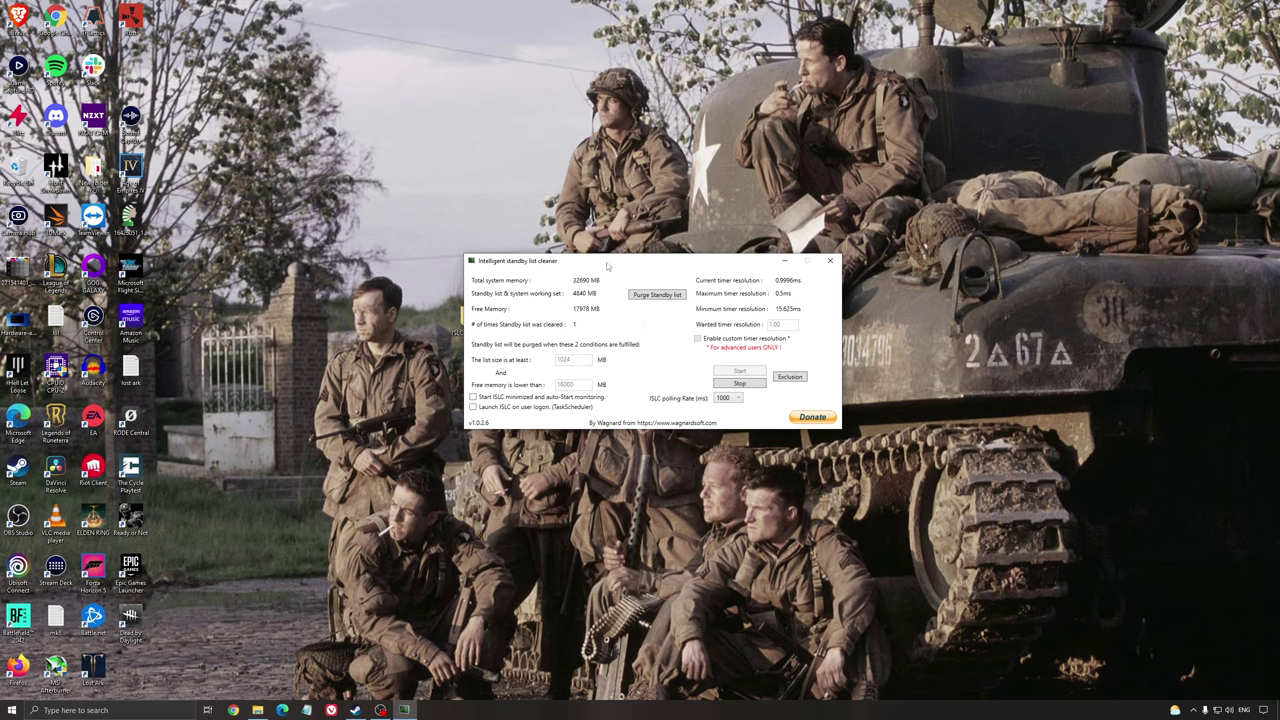
pyautogui.moveTo(608, 265)
pyautogui.mouseDown()
pyautogui.moveTo(609, 229)
pyautogui.moveTo(602, 250)
pyautogui.mouseUp()
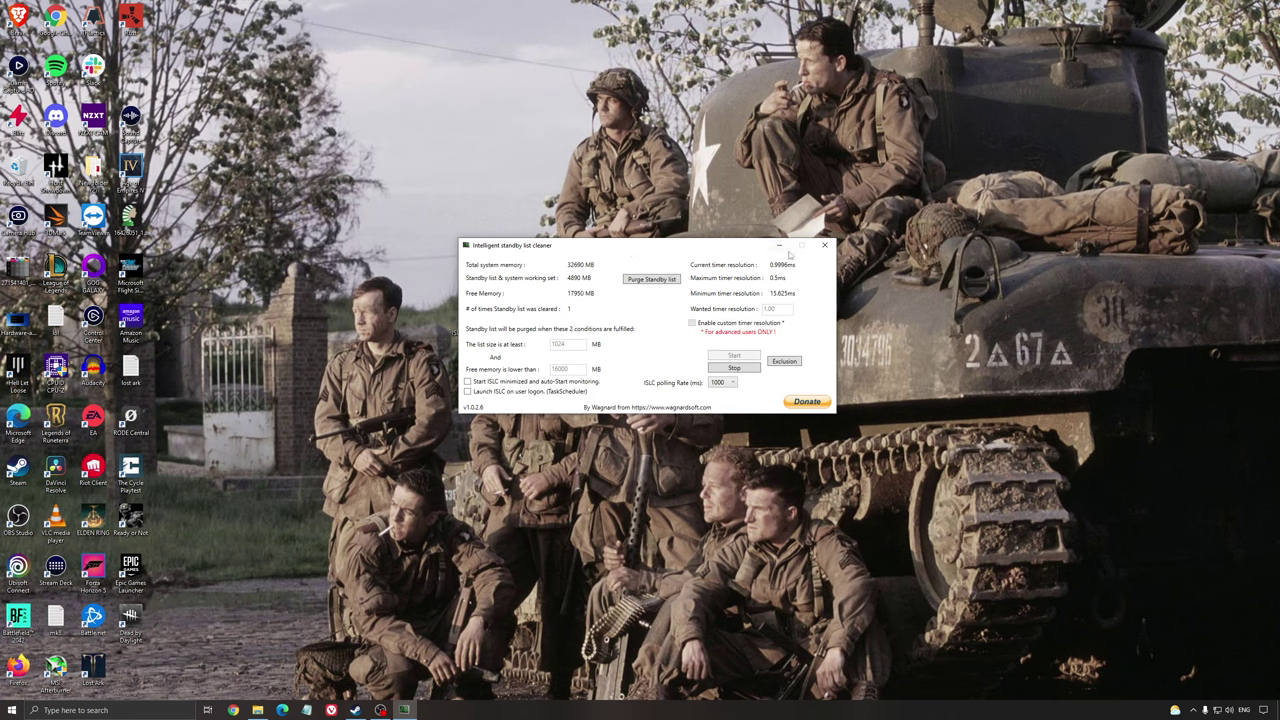
pyautogui.click(789, 254)
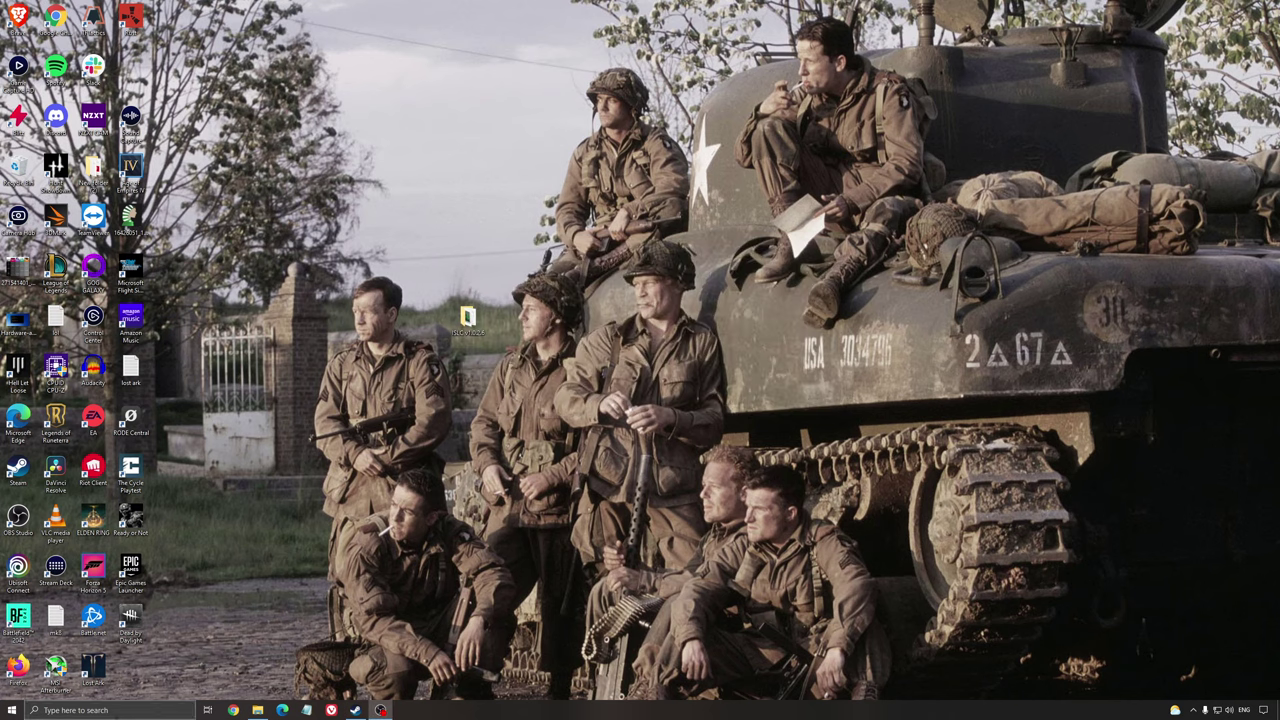
pyautogui.click(114, 710)
pyautogui.write('eneer')
pyautogui.press('BackSpace')
pyautogui.press('BackSpace')
pyautogui.press('Return')
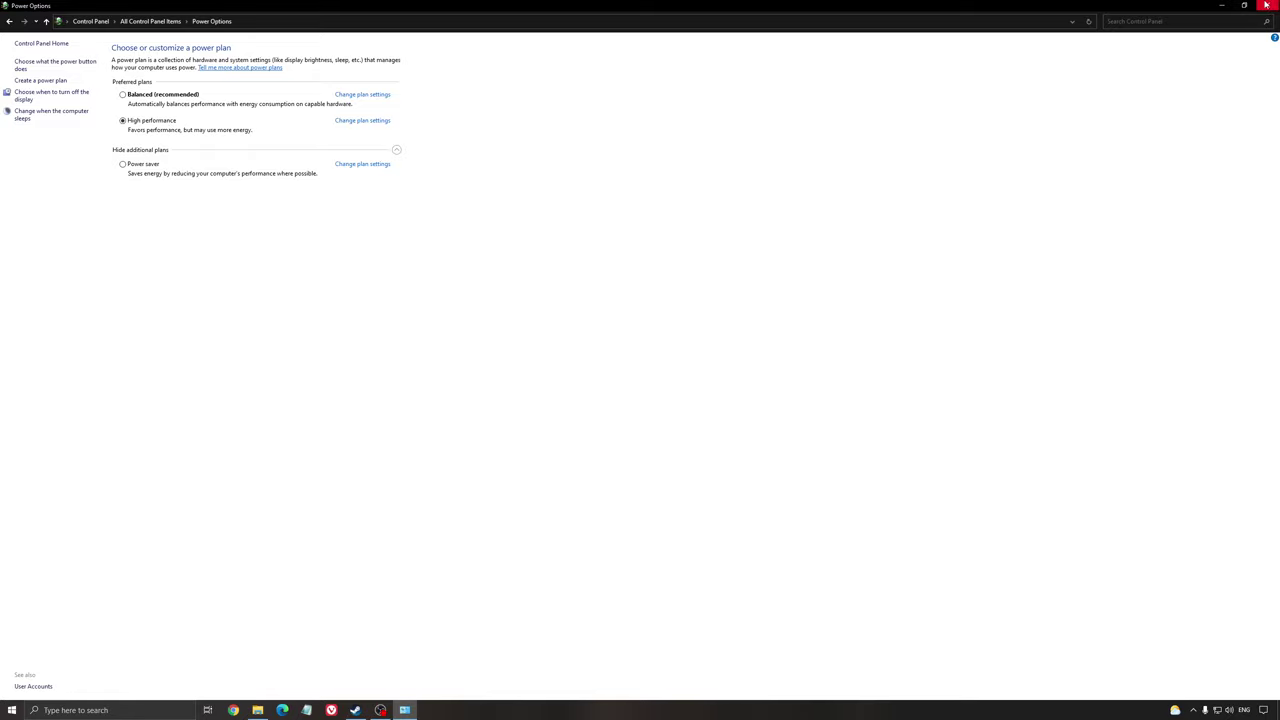
# - Close Power Options, check GameUserSettings' properties in WindowsNoEditor, then open it maximized in Notepad
pyautogui.click(1271, 6)
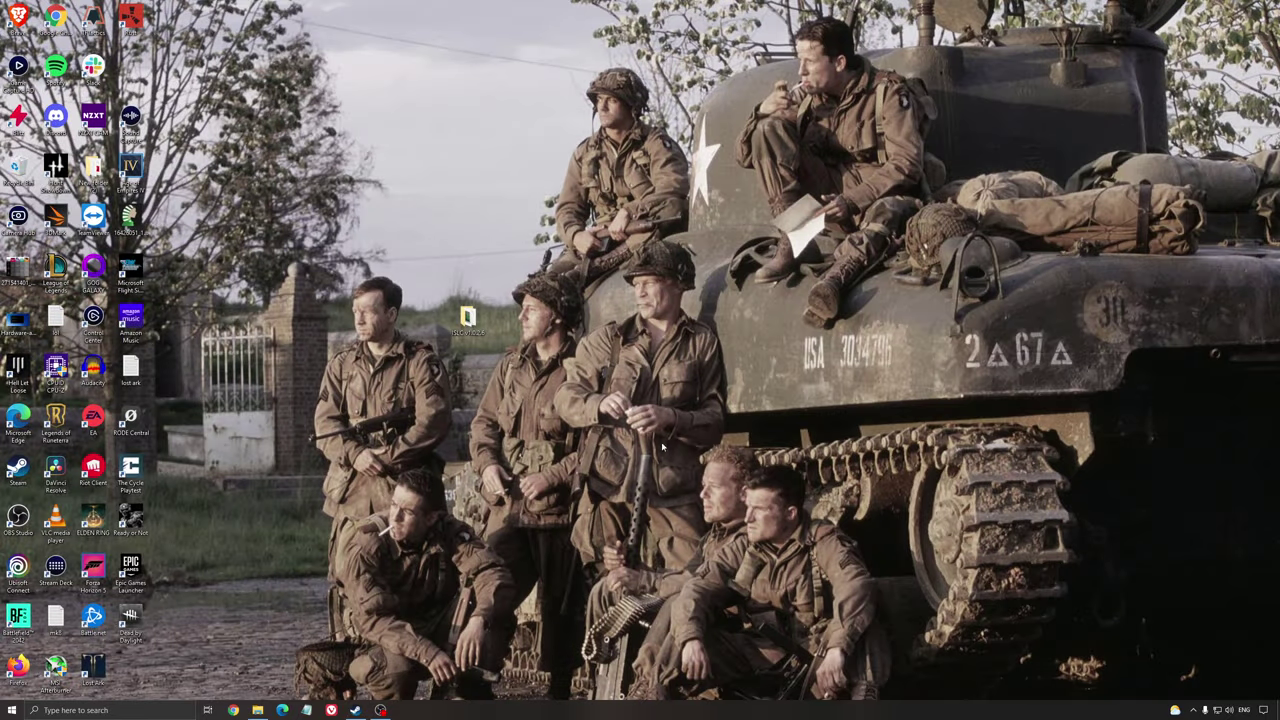
pyautogui.click(257, 710)
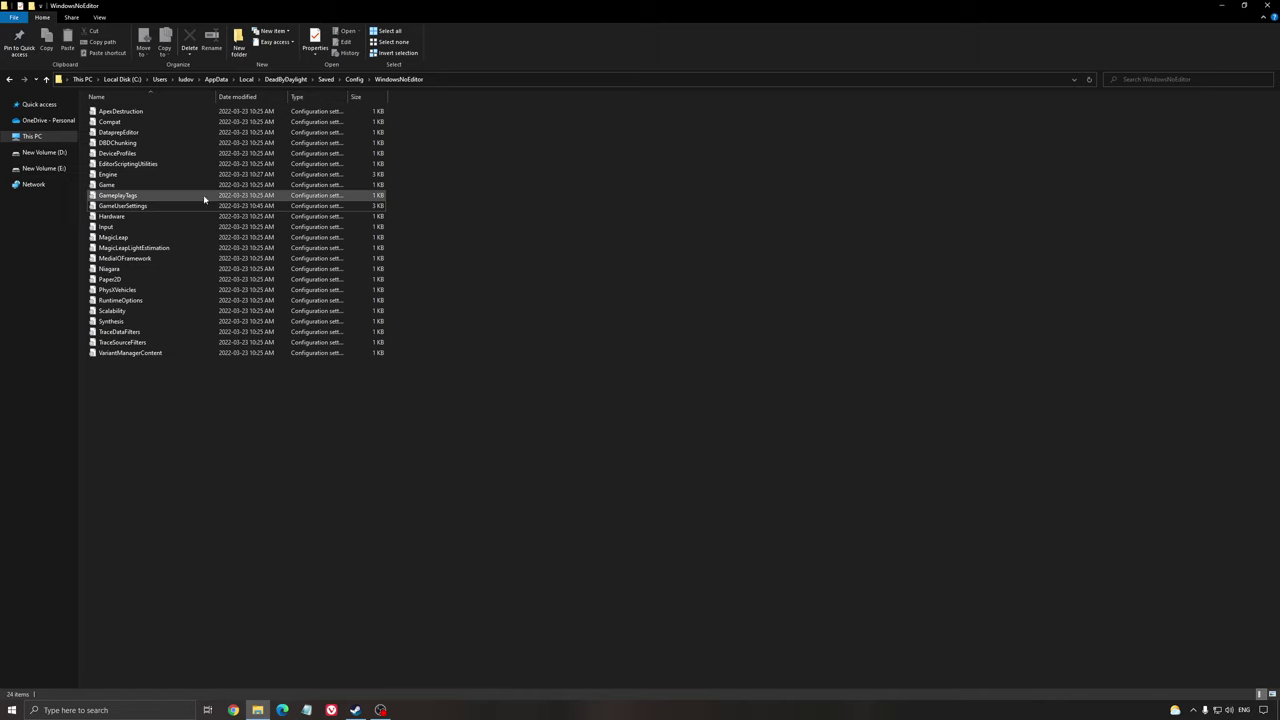
pyautogui.rightClick(122, 205)
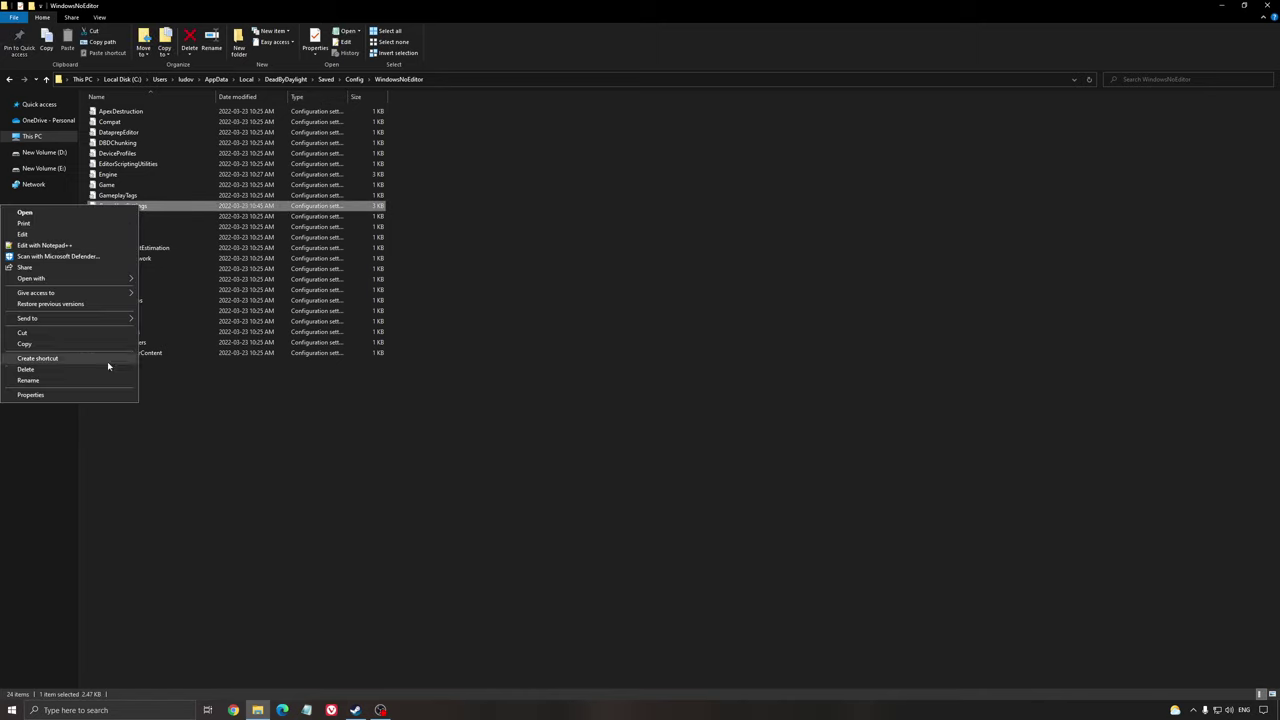
pyautogui.click(82, 399)
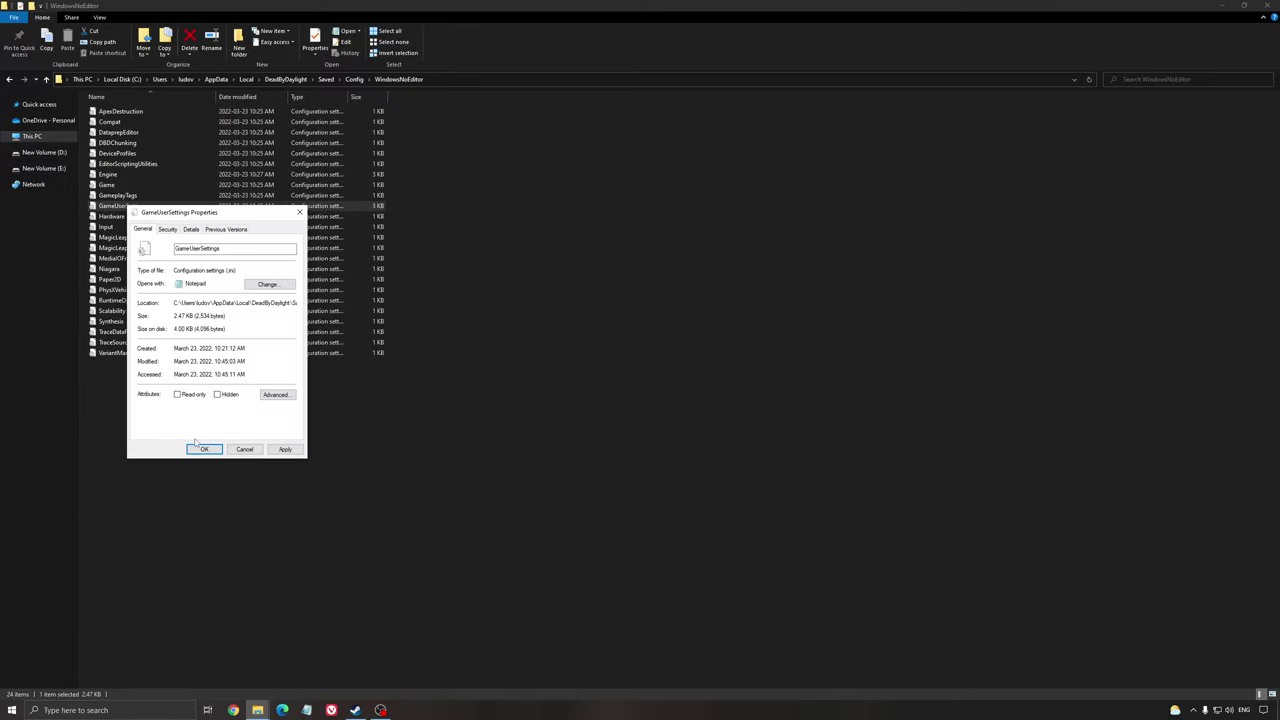
pyautogui.click(204, 449)
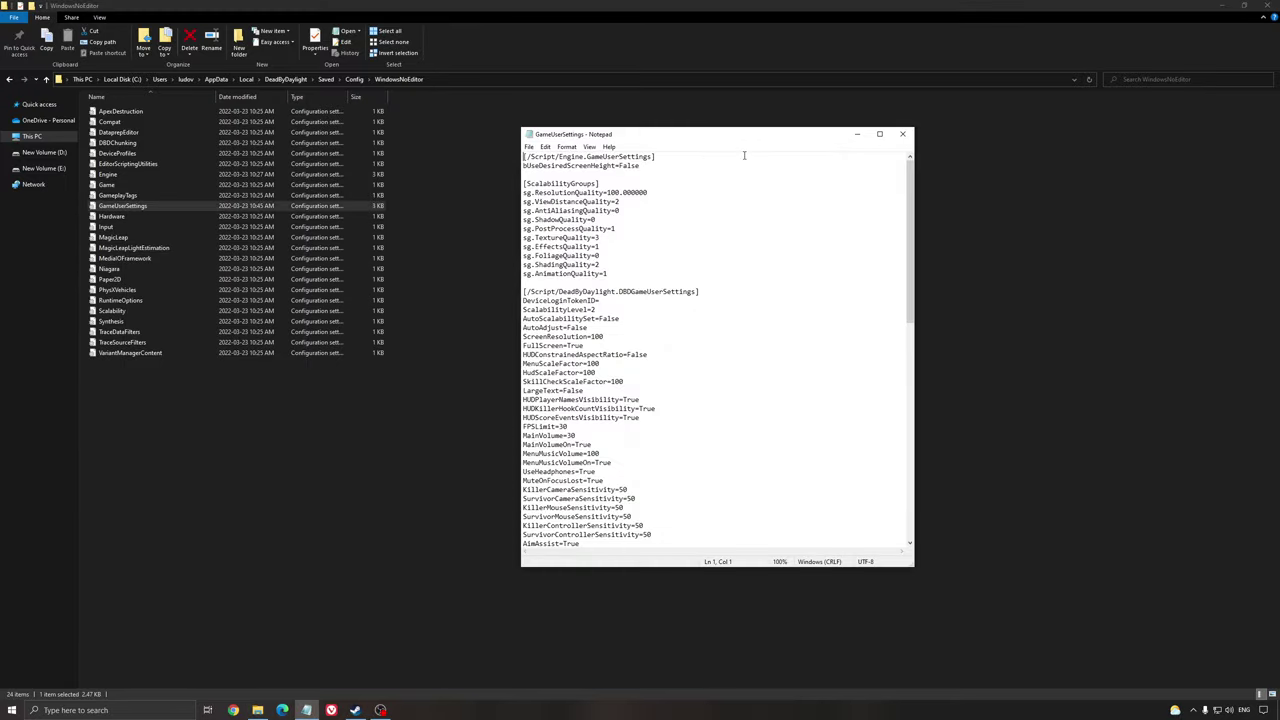
pyautogui.click(880, 136)
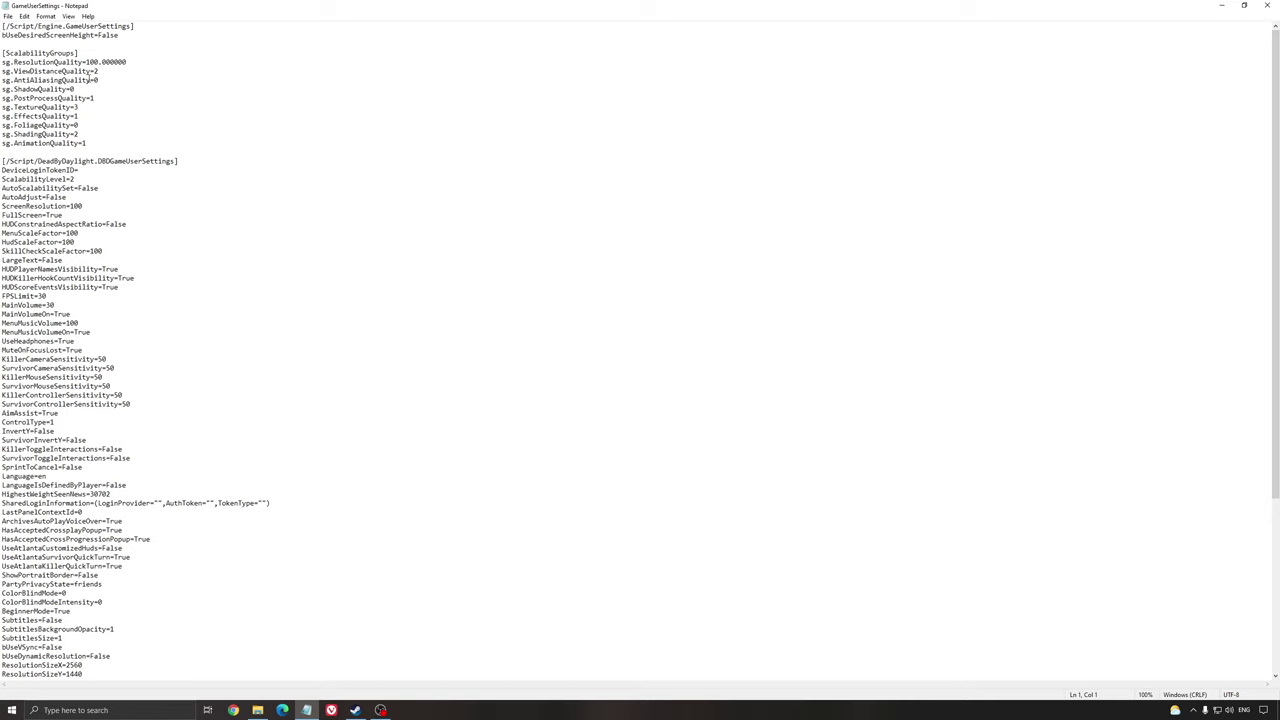
pyautogui.moveTo(3, 52)
pyautogui.mouseDown()
pyautogui.moveTo(109, 117)
pyautogui.moveTo(120, 143)
pyautogui.moveTo(3, 52)
pyautogui.mouseUp()
pyautogui.click(297, 129)
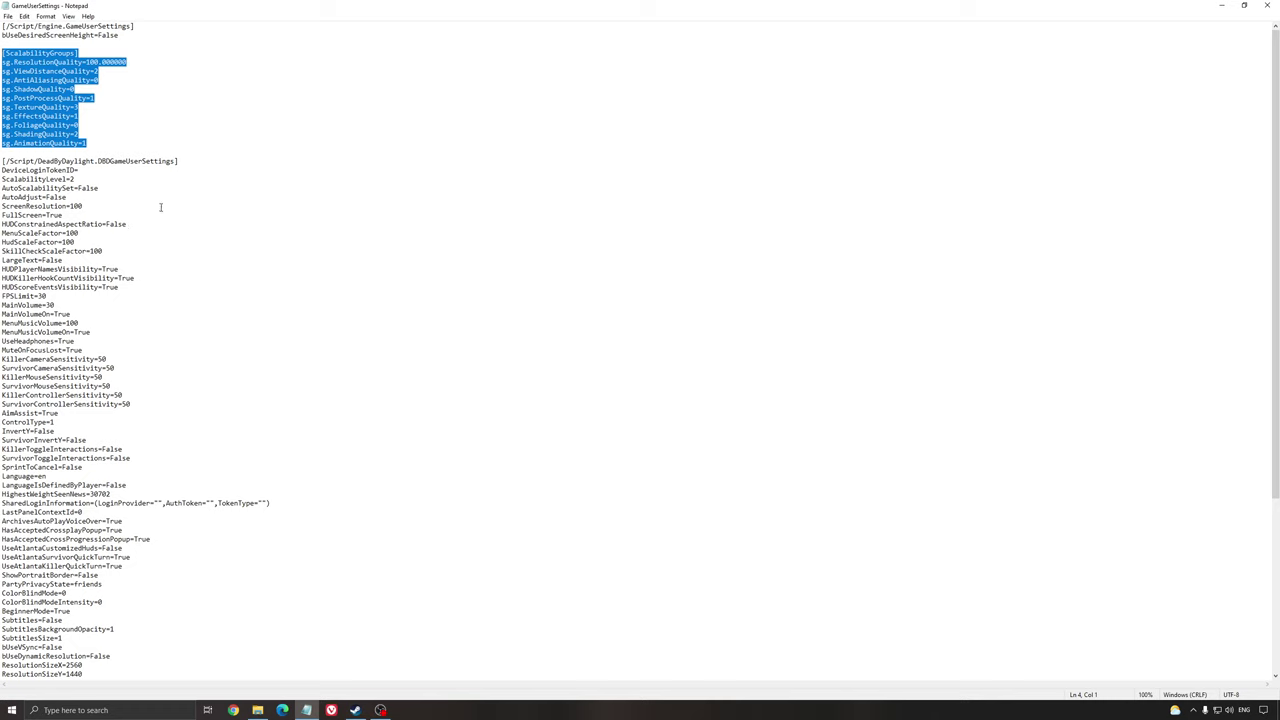
pyautogui.click(143, 88)
pyautogui.moveTo(3, 62); pyautogui.dragTo(130, 63)
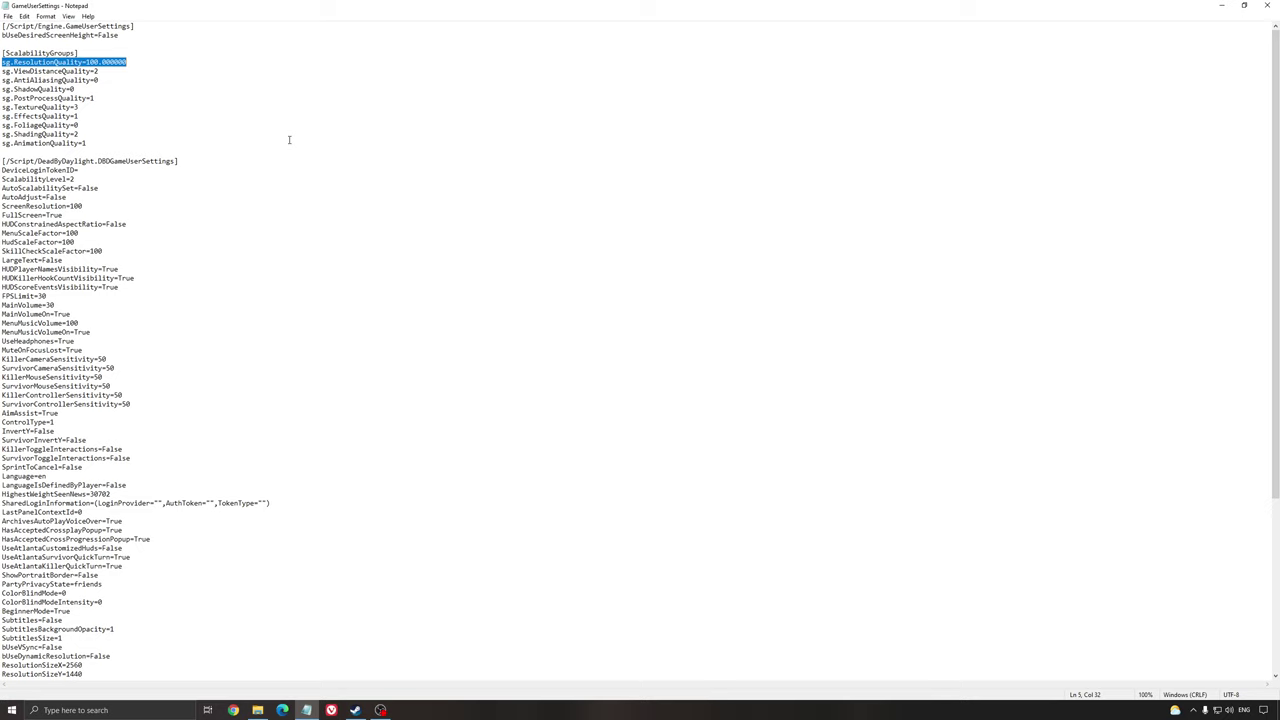
pyautogui.moveTo(150, 62); pyautogui.dragTo(3, 62)
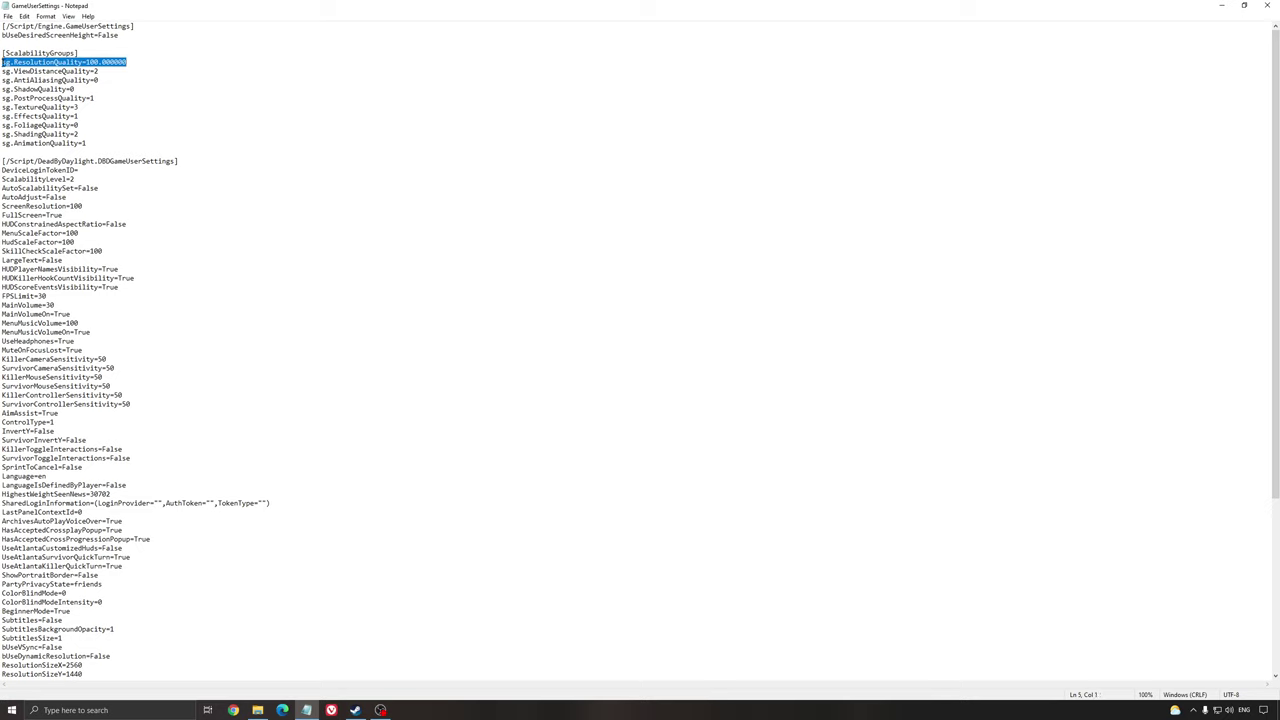
pyautogui.click(121, 83)
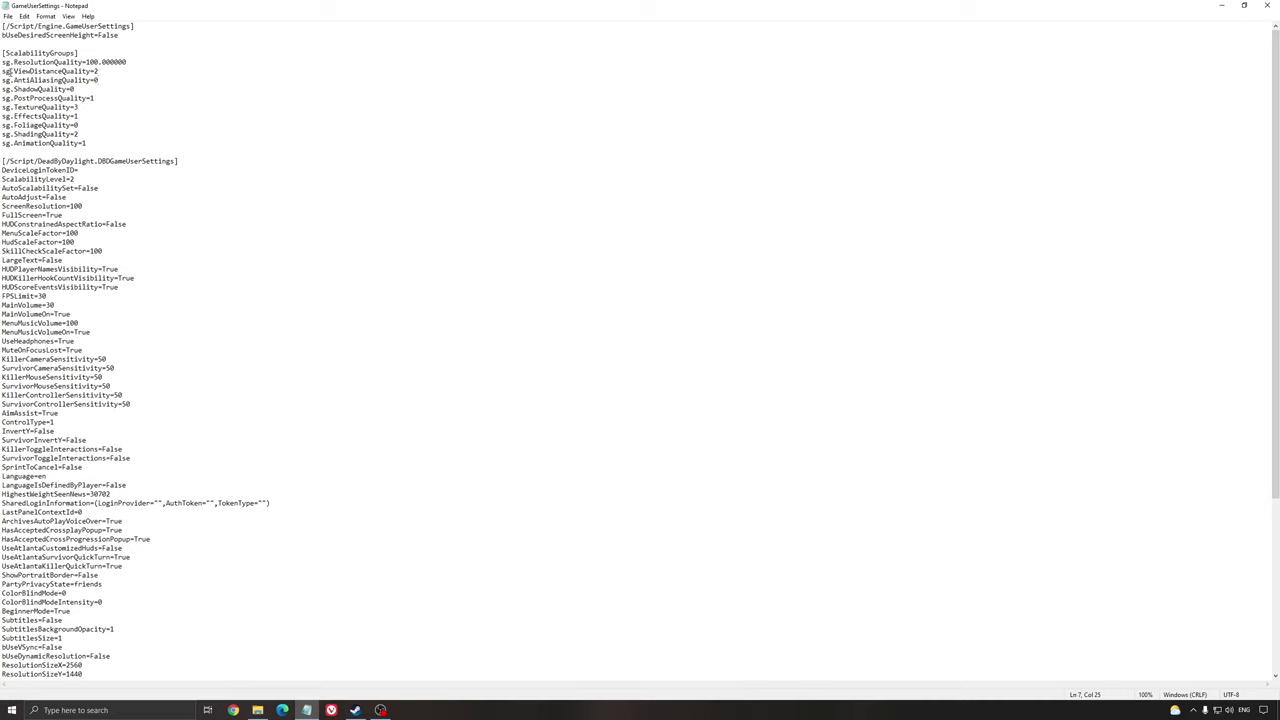
pyautogui.moveTo(10, 72); pyautogui.dragTo(104, 71)
pyautogui.click(100, 71)
pyautogui.moveTo(3, 107); pyautogui.dragTo(94, 71)
pyautogui.click(63, 71)
pyautogui.moveTo(28, 71); pyautogui.dragTo(94, 71)
pyautogui.click(100, 71)
pyautogui.moveTo(28, 80); pyautogui.dragTo(94, 143)
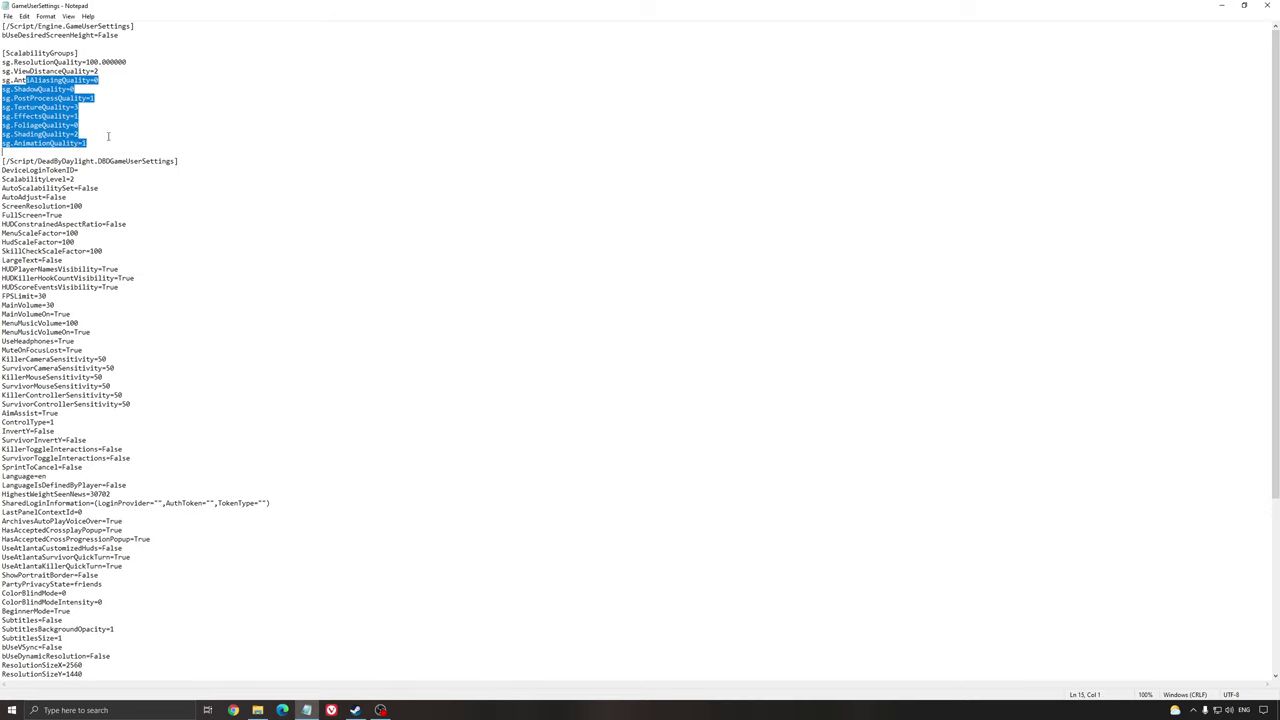
pyautogui.click(120, 130)
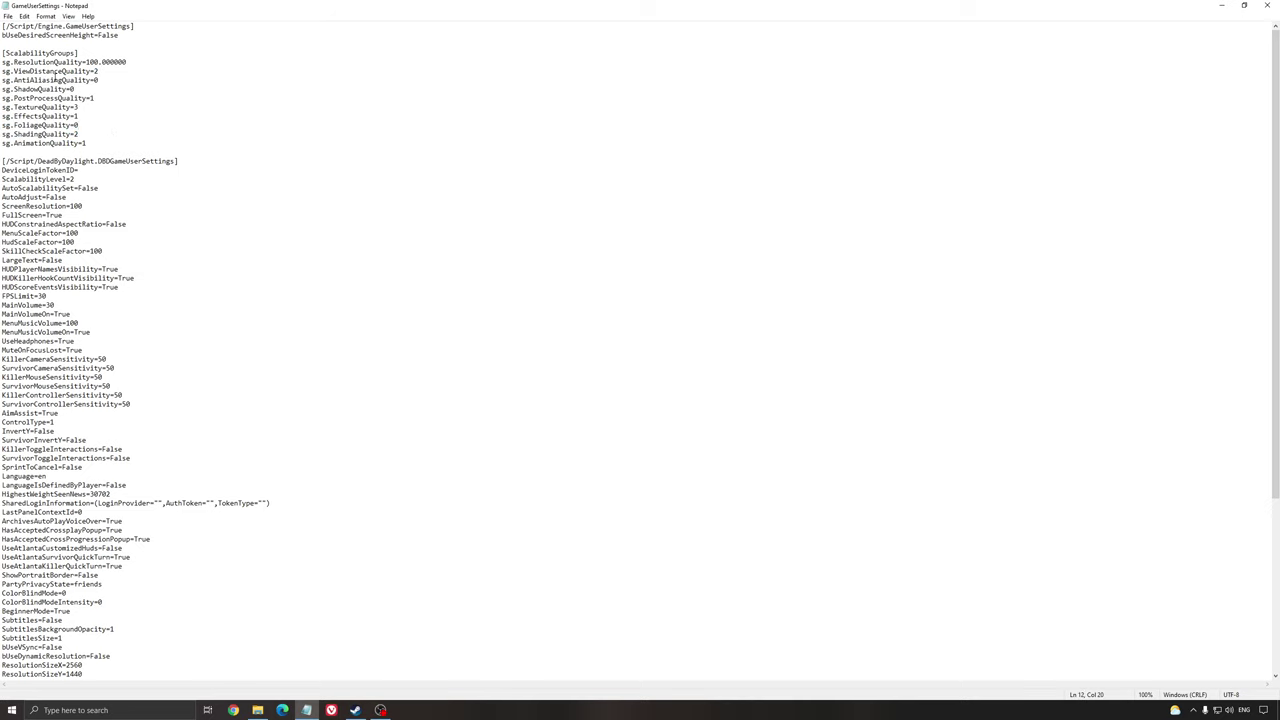
pyautogui.moveTo(99, 71); pyautogui.dragTo(94, 71)
pyautogui.click(110, 80)
pyautogui.moveTo(29, 71); pyautogui.dragTo(120, 71)
pyautogui.click(105, 81)
pyautogui.click(89, 94)
pyautogui.moveTo(26, 89); pyautogui.dragTo(64, 89)
pyautogui.click(86, 94)
pyautogui.moveTo(26, 89); pyautogui.dragTo(78, 90)
pyautogui.moveTo(2, 98); pyautogui.dragTo(95, 98)
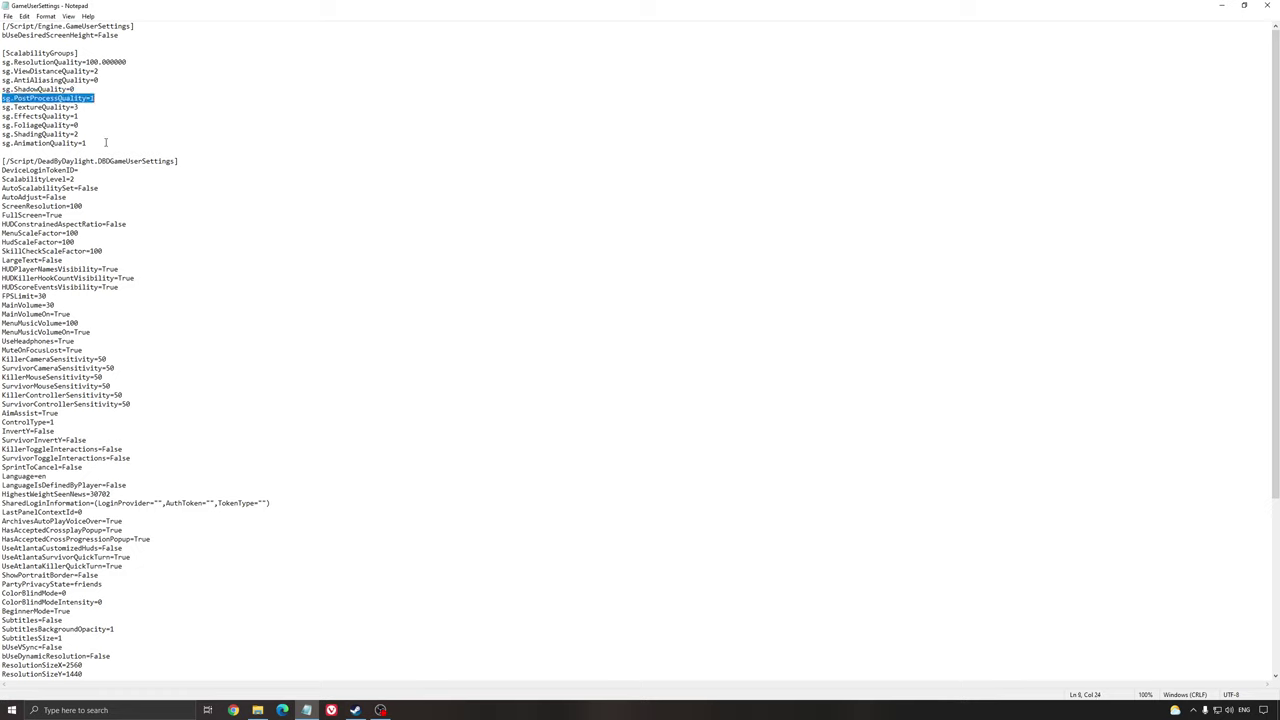
# - Review the PostProcessQuality, TextureQuality and EffectsQuality lines in GameUserSettings
pyautogui.press('Up')
pyautogui.doubleClick(91, 98)
pyautogui.click(47, 107)
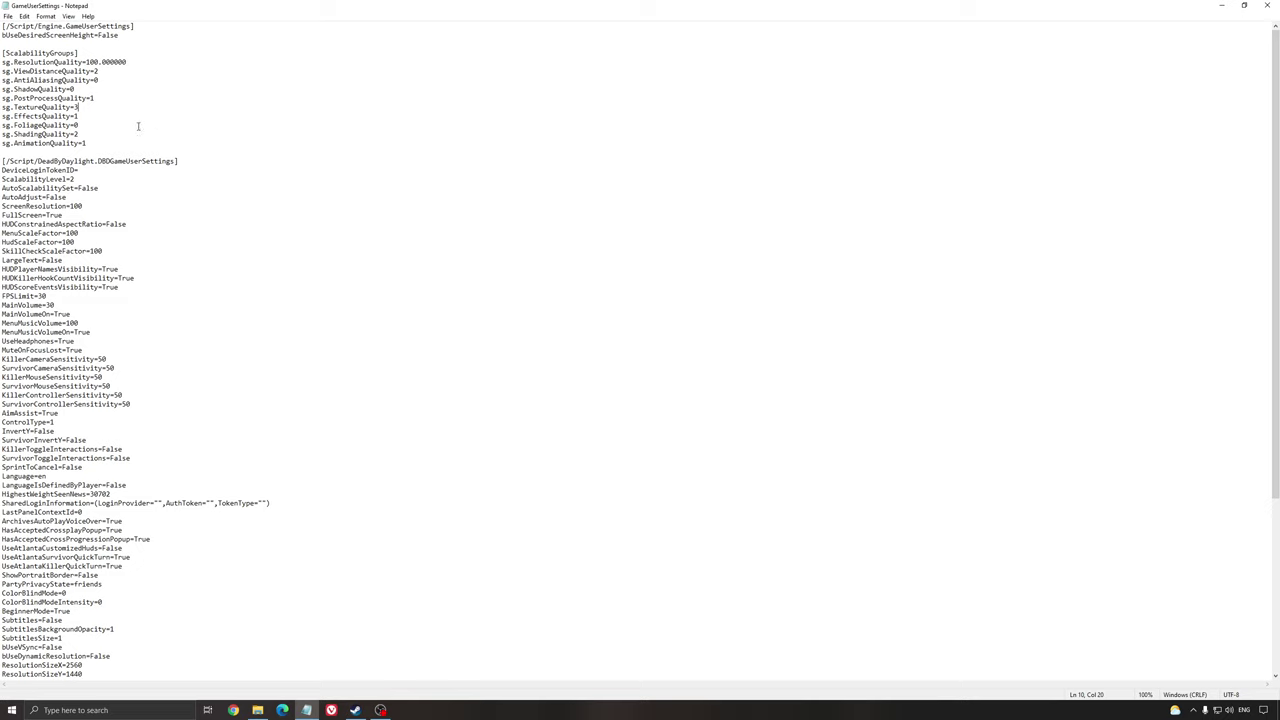
pyautogui.moveTo(20, 116); pyautogui.dragTo(98, 117)
pyautogui.click(96, 118)
# - Inspect the EffectsQuality, FoliageQuality and ShadingQuality lines by highlighting them
pyautogui.moveTo(31, 116); pyautogui.dragTo(111, 115)
pyautogui.moveTo(28, 122); pyautogui.dragTo(160, 124)
pyautogui.click(3, 125)
pyautogui.click(63, 116)
pyautogui.moveTo(16, 134)
pyautogui.mouseDown()
pyautogui.moveTo(108, 138)
pyautogui.moveTo(3, 134)
pyautogui.mouseUp()
pyautogui.click(97, 136)
pyautogui.doubleClick(38, 130)
pyautogui.click(111, 132)
pyautogui.press('BackSpace')
pyautogui.write('2')
pyautogui.click(91, 80)
pyautogui.hotkey('shift', 'Down')
pyautogui.hotkey('shift', 'Down')
pyautogui.hotkey('shift', 'Down')
pyautogui.hotkey('shift', 'Down')
pyautogui.hotkey('shift', 'Down')
pyautogui.hotkey('shift', 'Down')
pyautogui.hotkey('shift', 'Down')
pyautogui.press('Right')
pyautogui.click(125, 205)
pyautogui.scroll(-1, 114, 222)
pyautogui.moveTo(3, 178); pyautogui.dragTo(96, 178)
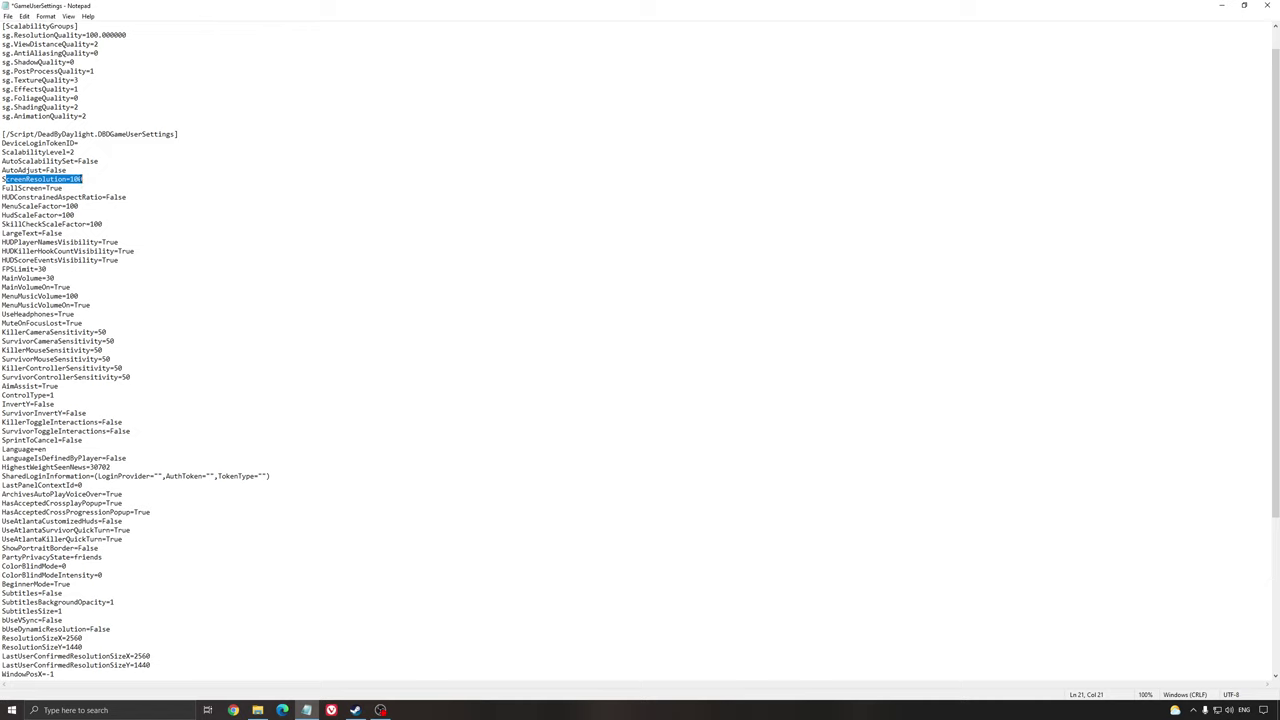
pyautogui.moveTo(3, 179); pyautogui.dragTo(84, 179)
pyautogui.moveTo(5, 188); pyautogui.dragTo(63, 188)
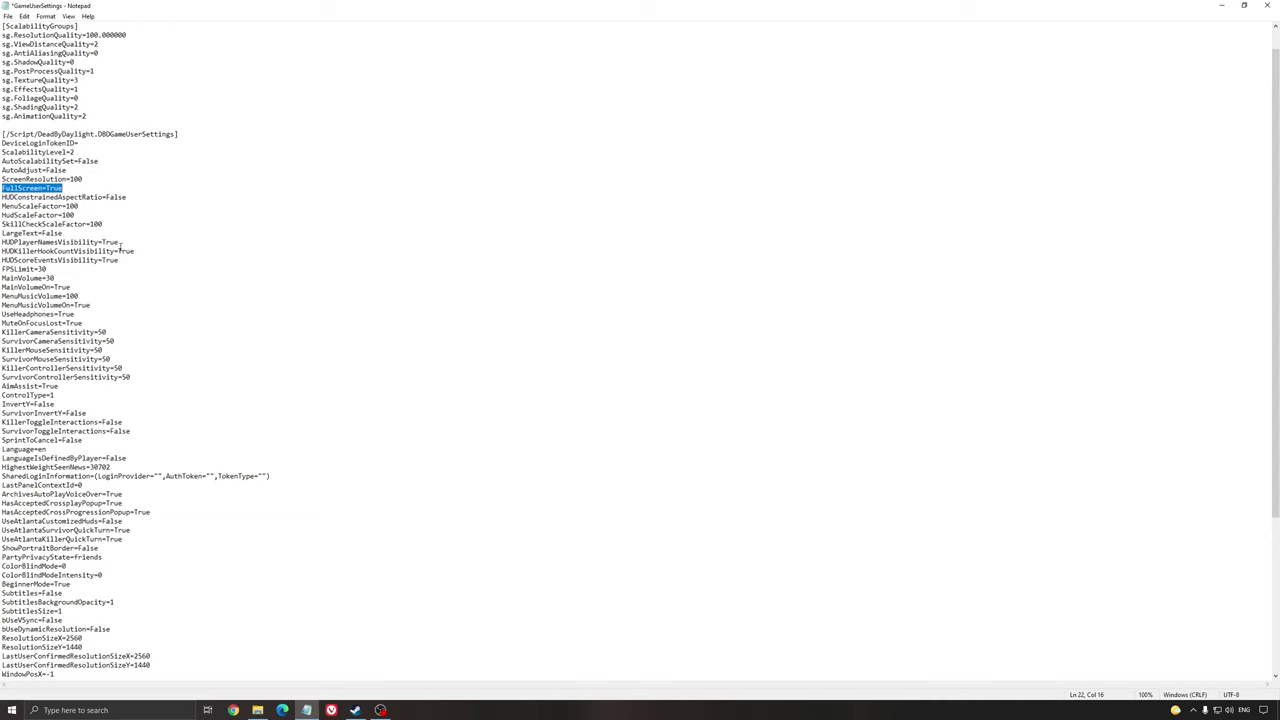
pyautogui.click(100, 232)
pyautogui.scroll(-8, 148, 322)
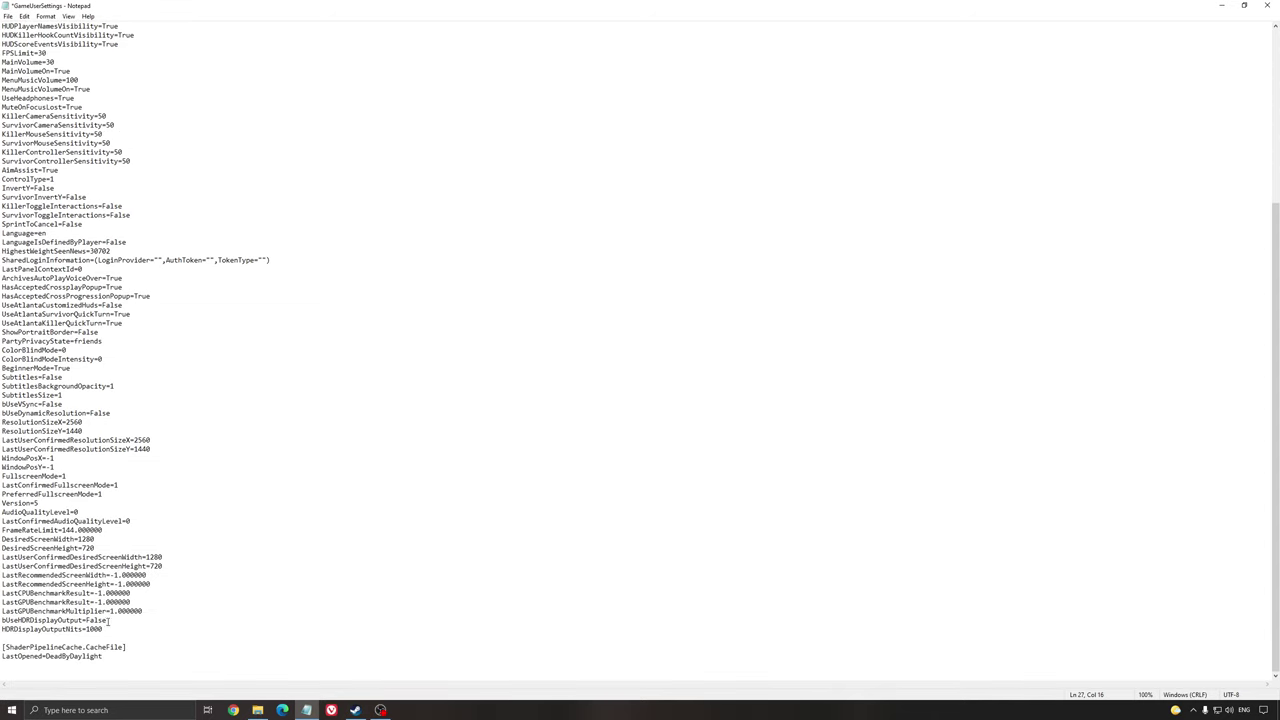
pyautogui.moveTo(20, 620); pyautogui.dragTo(106, 620)
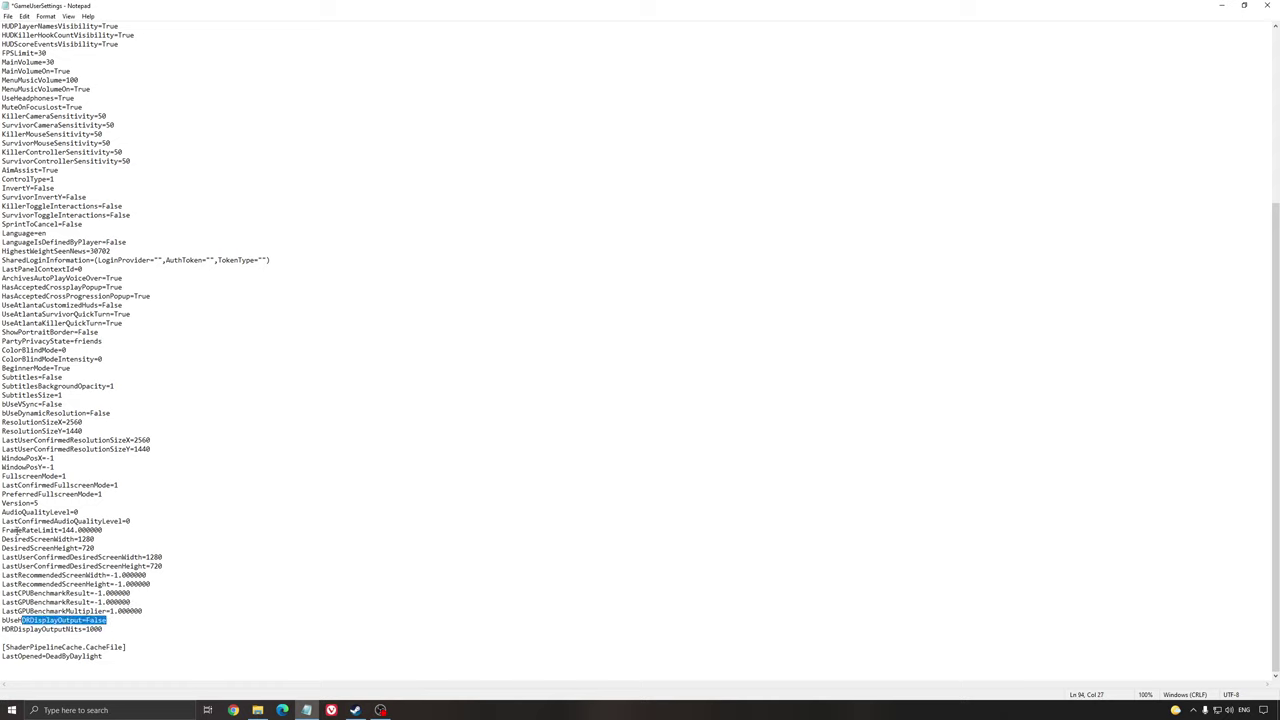
pyautogui.moveTo(16, 530); pyautogui.dragTo(200, 523)
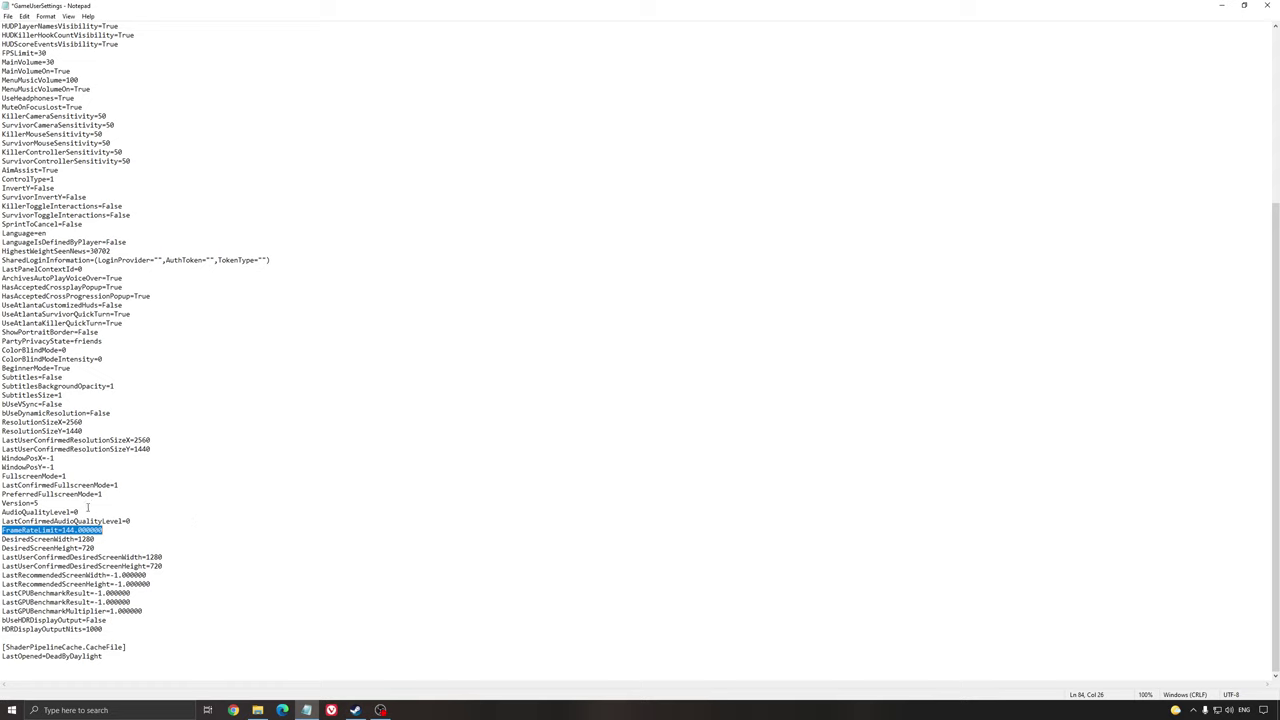
pyautogui.moveTo(62, 404); pyautogui.dragTo(2, 404)
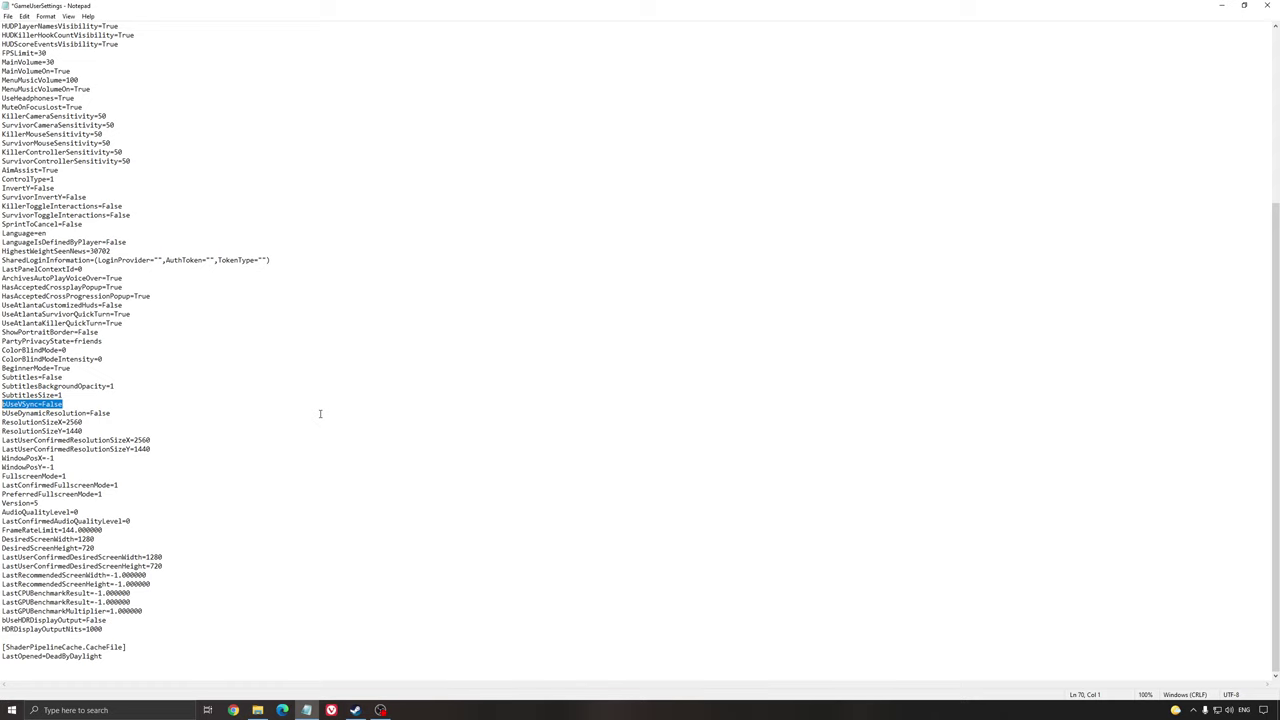
pyautogui.click(58, 405)
pyautogui.scroll(9, 277, 394)
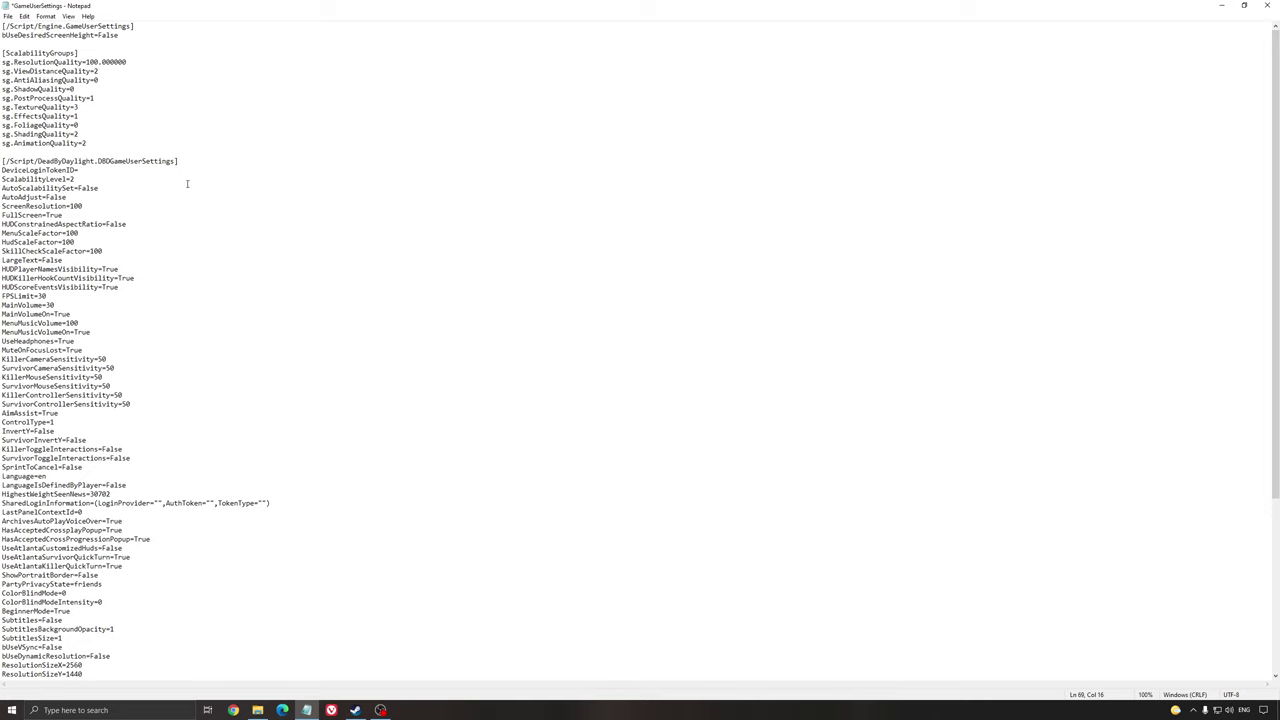
# - Save GameUserSettings with File > Save and minimize Notepad
pyautogui.click(7, 16)
pyautogui.click(30, 60)
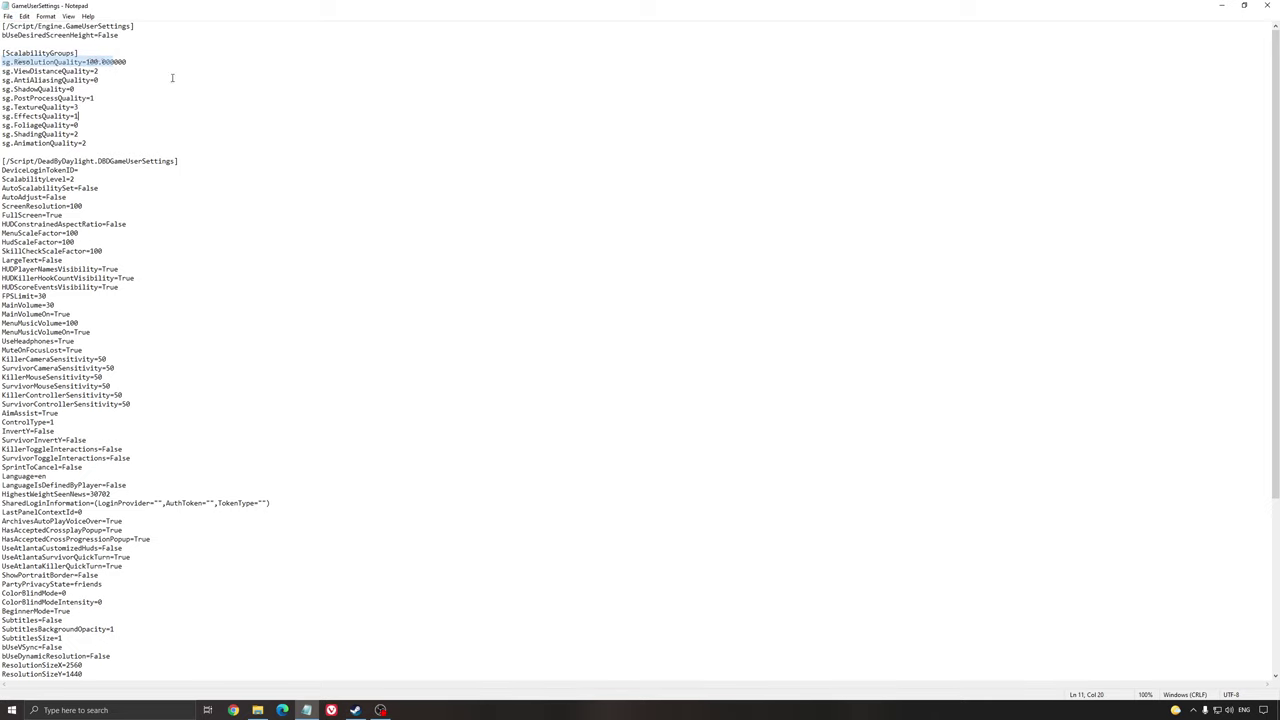
pyautogui.click(1231, 6)
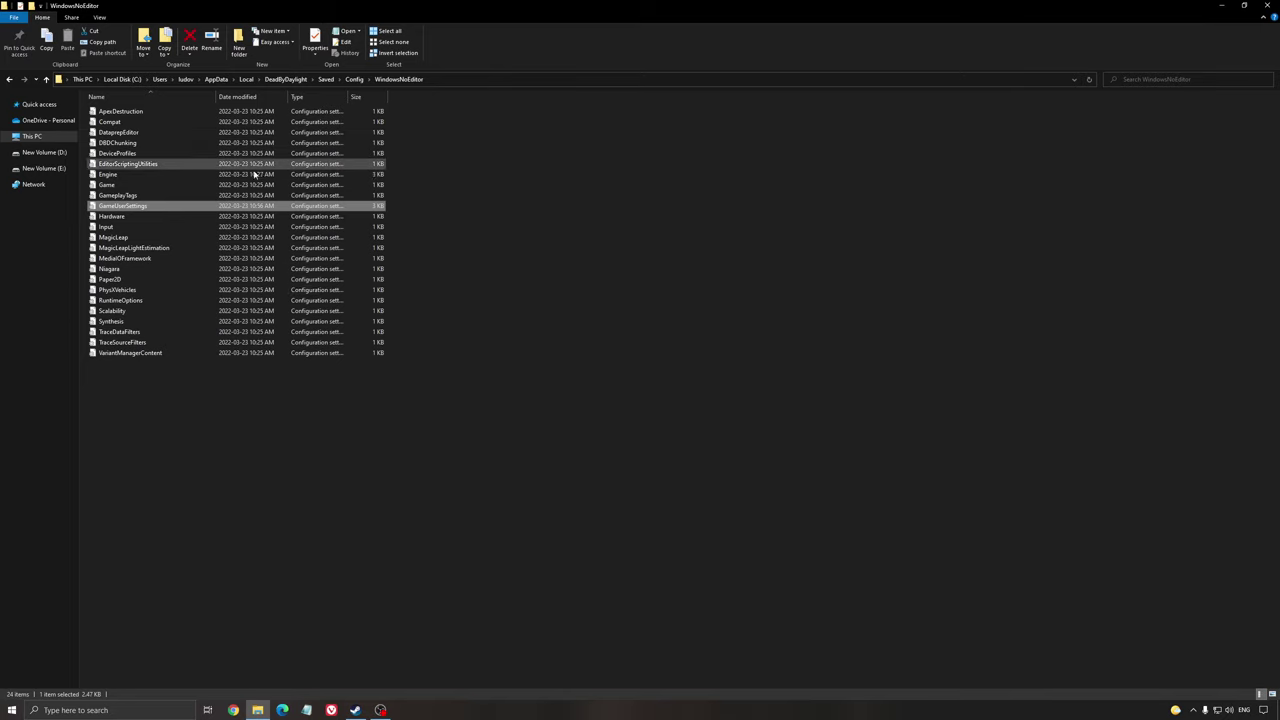
# - Tick Read-only in GameUserSettings' Properties, confirm with OK, and deselect the file
pyautogui.rightClick(143, 207)
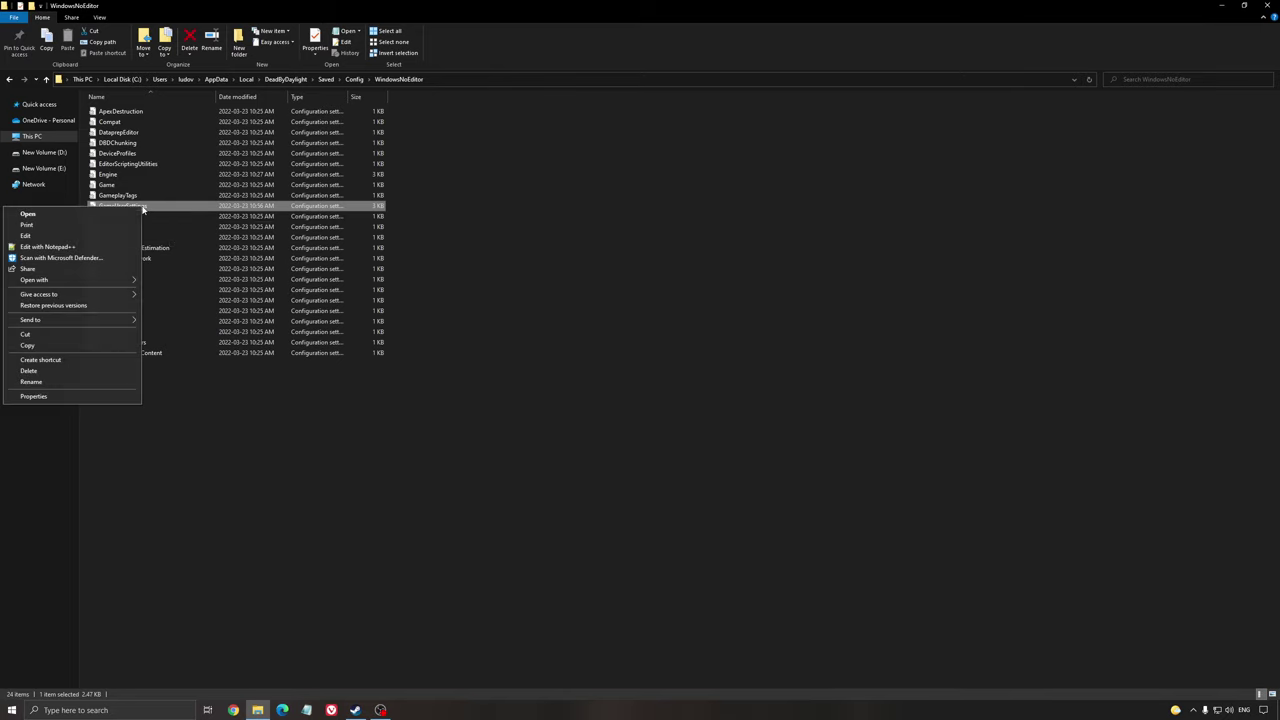
pyautogui.click(80, 396)
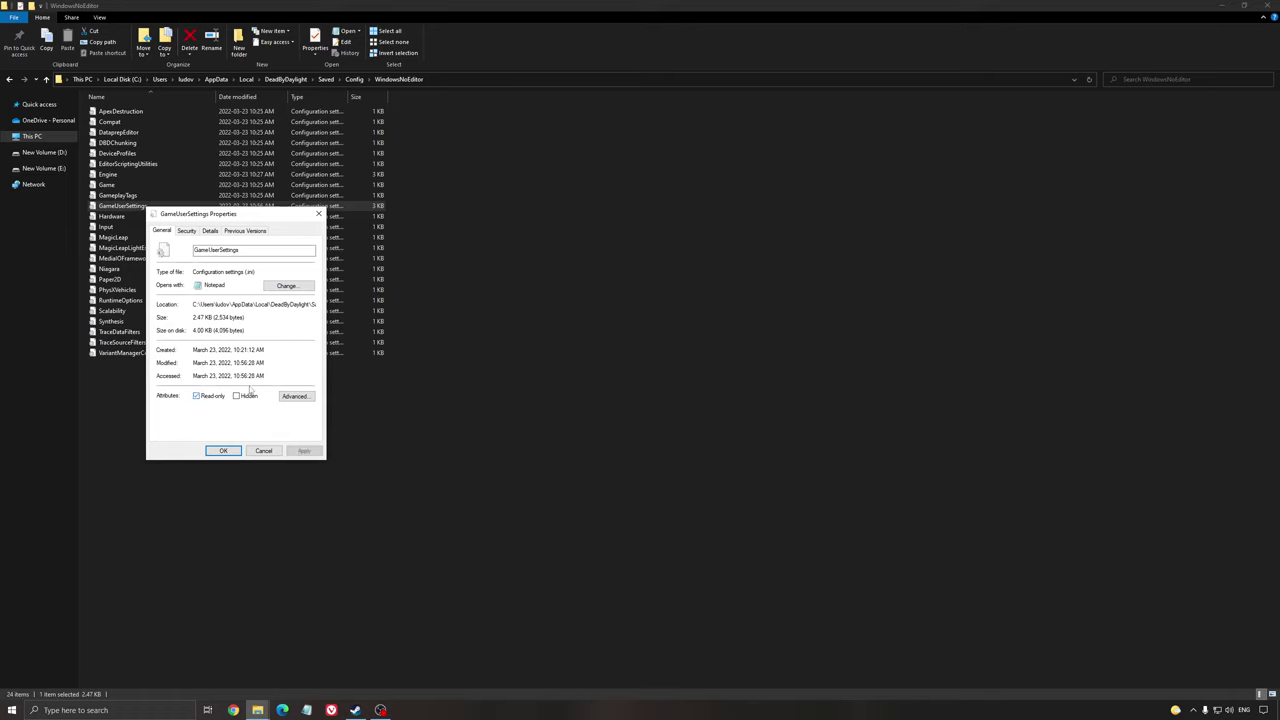
pyautogui.click(197, 395)
pyautogui.click(223, 451)
pyautogui.click(291, 445)
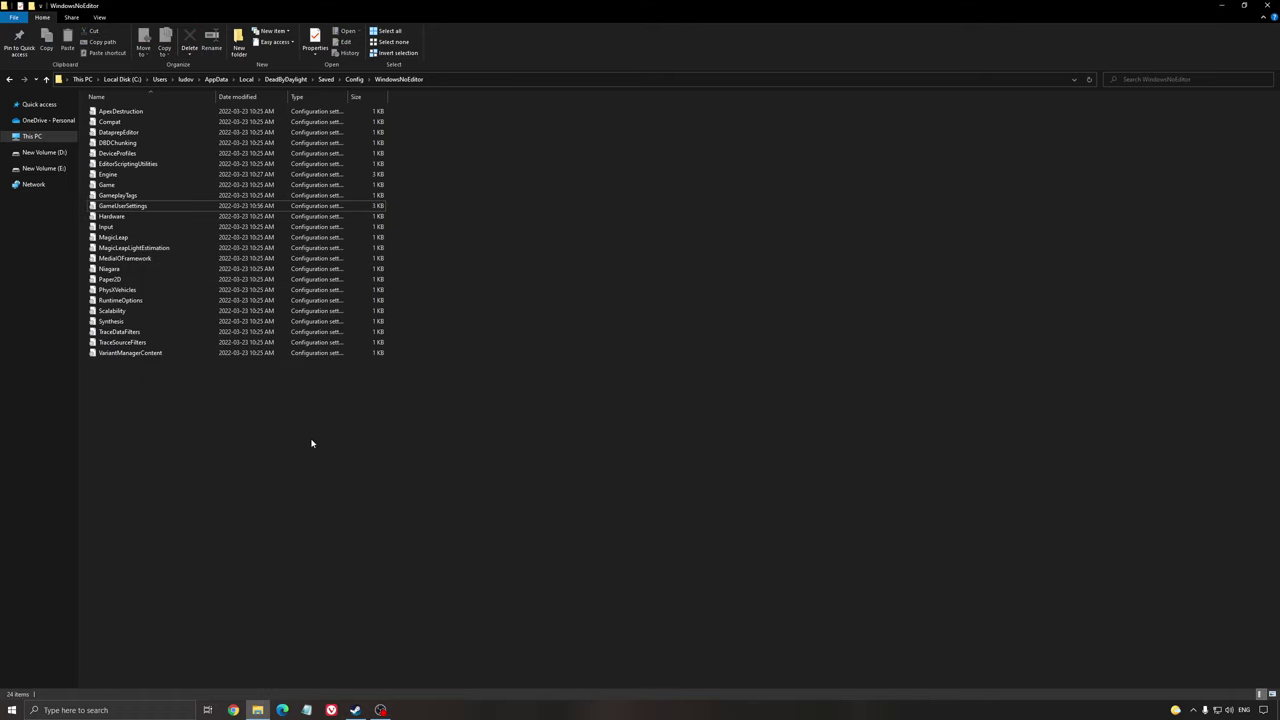